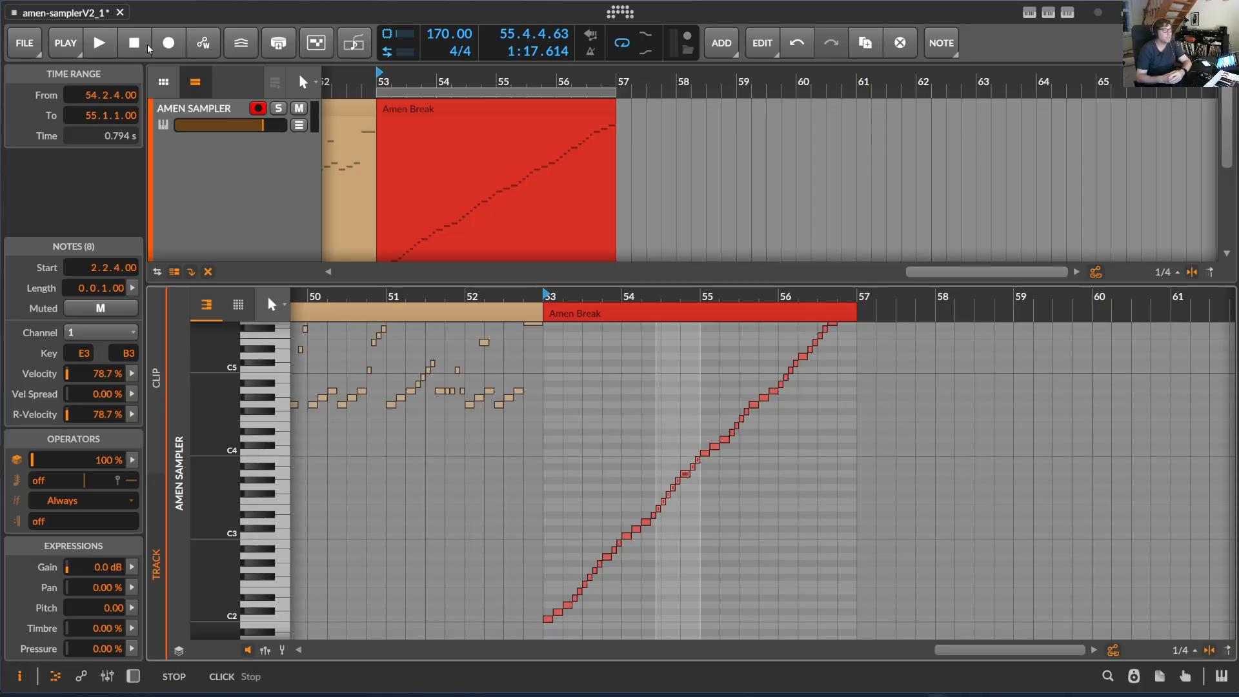
Scroll through the Amen Break clip's notes in the piano roll and play it back from bar 53
scroll(677, 465, "down", 5)
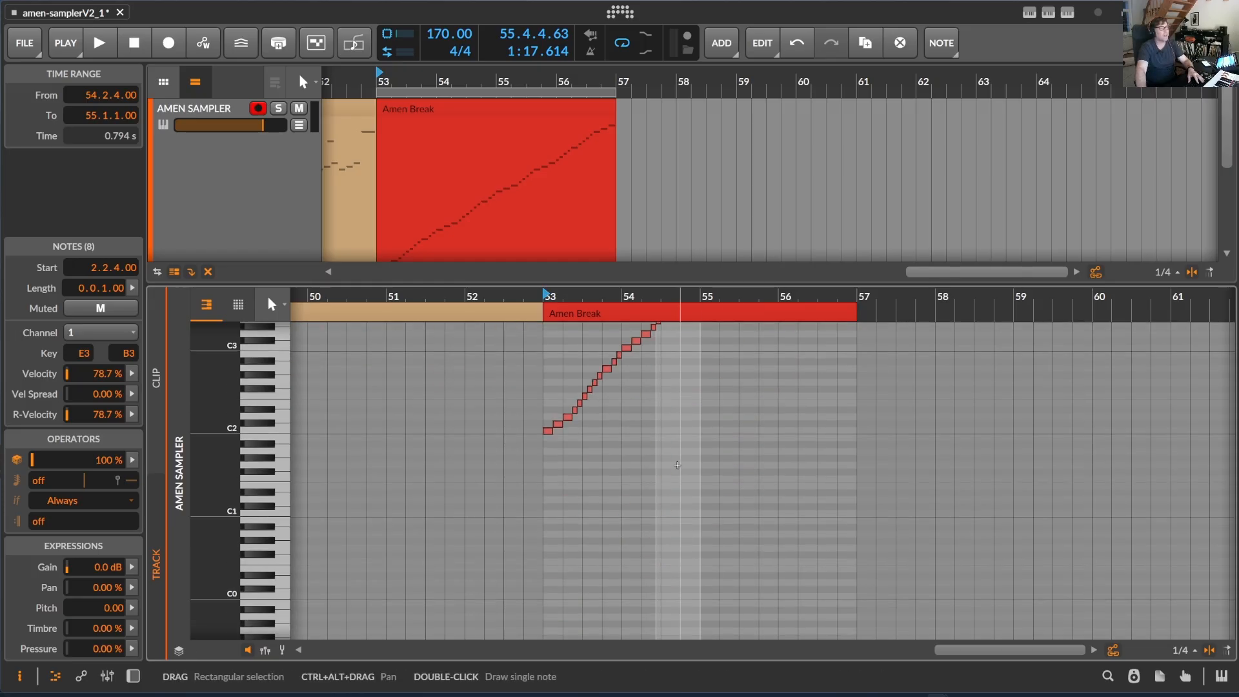
scroll(676, 465, "up", 5)
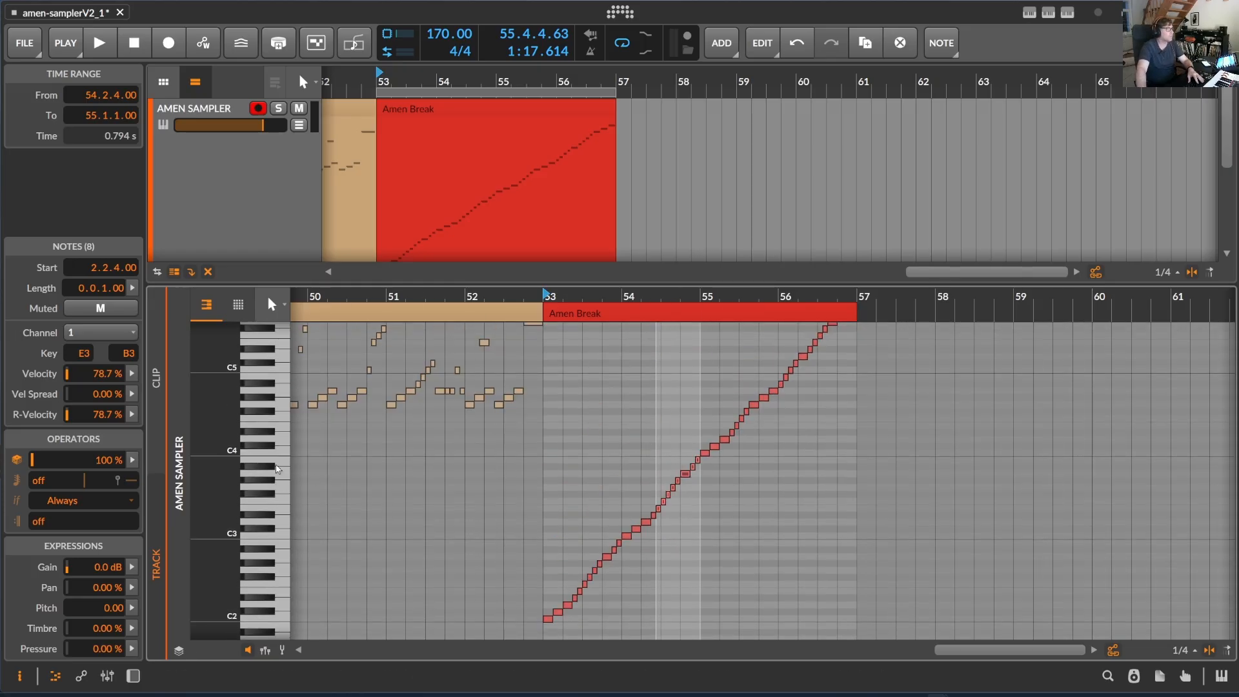
scroll(279, 467, "down", 9)
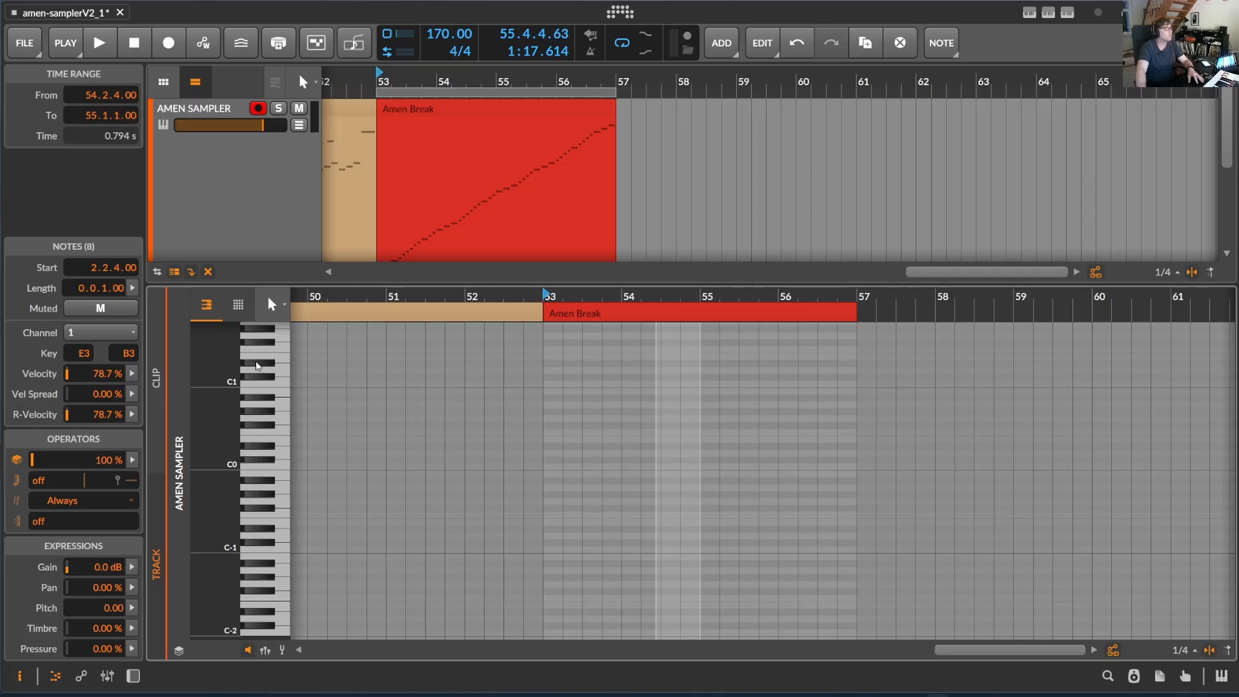
scroll(281, 429, "up", 3)
scroll(256, 413, "down", 3)
left_click_drag(279, 633, 279, 472)
scroll(282, 404, "up", 5)
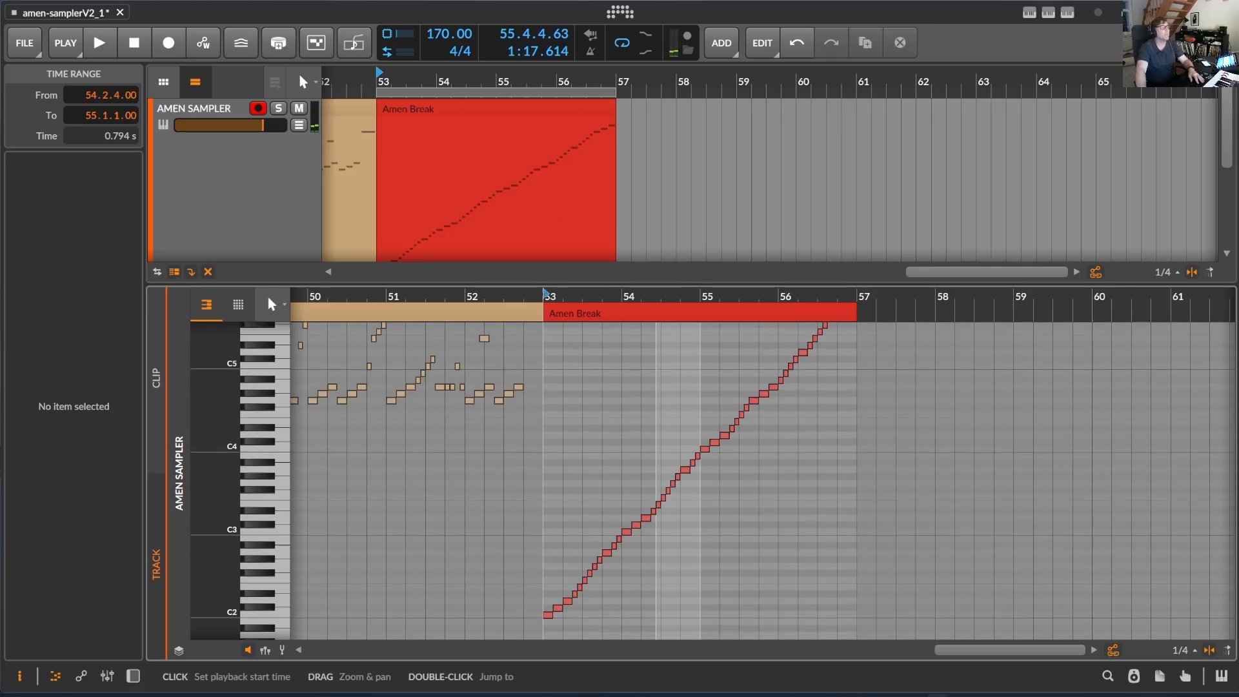
left_click(552, 296)
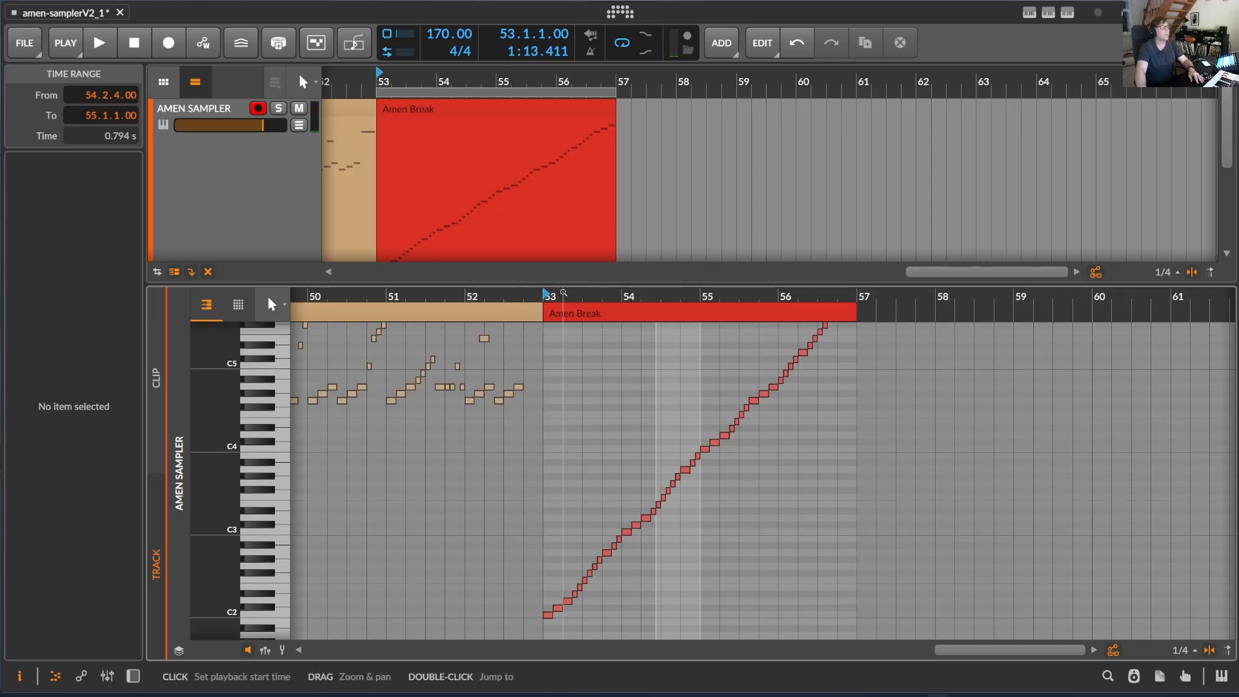
key("space")
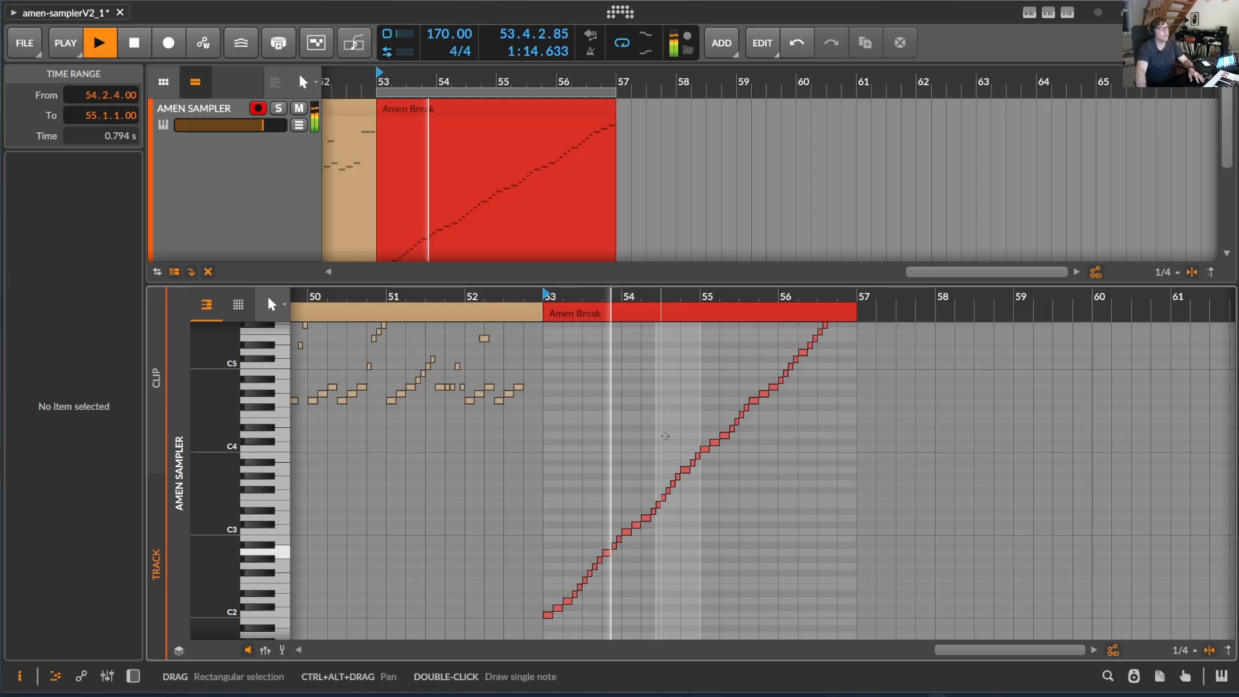
key("space")
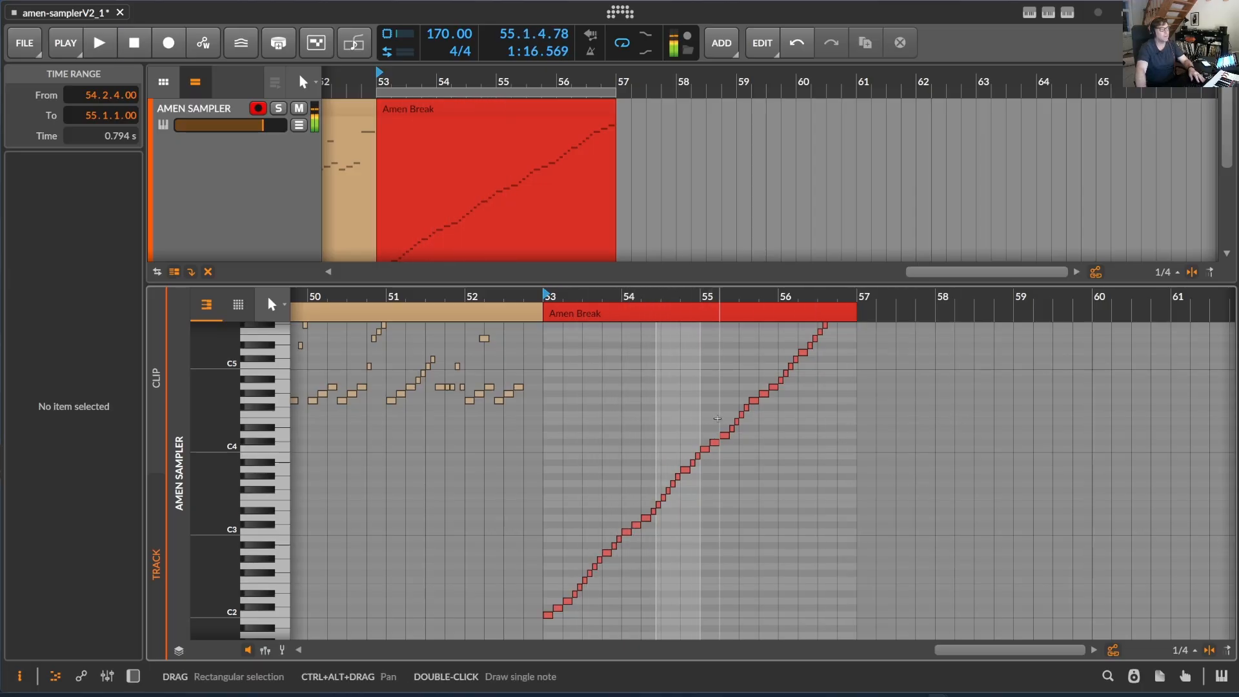
Select the notes around bar 54, transpose them down five octaves and audition the clip
left_click_drag(637, 453, 674, 534)
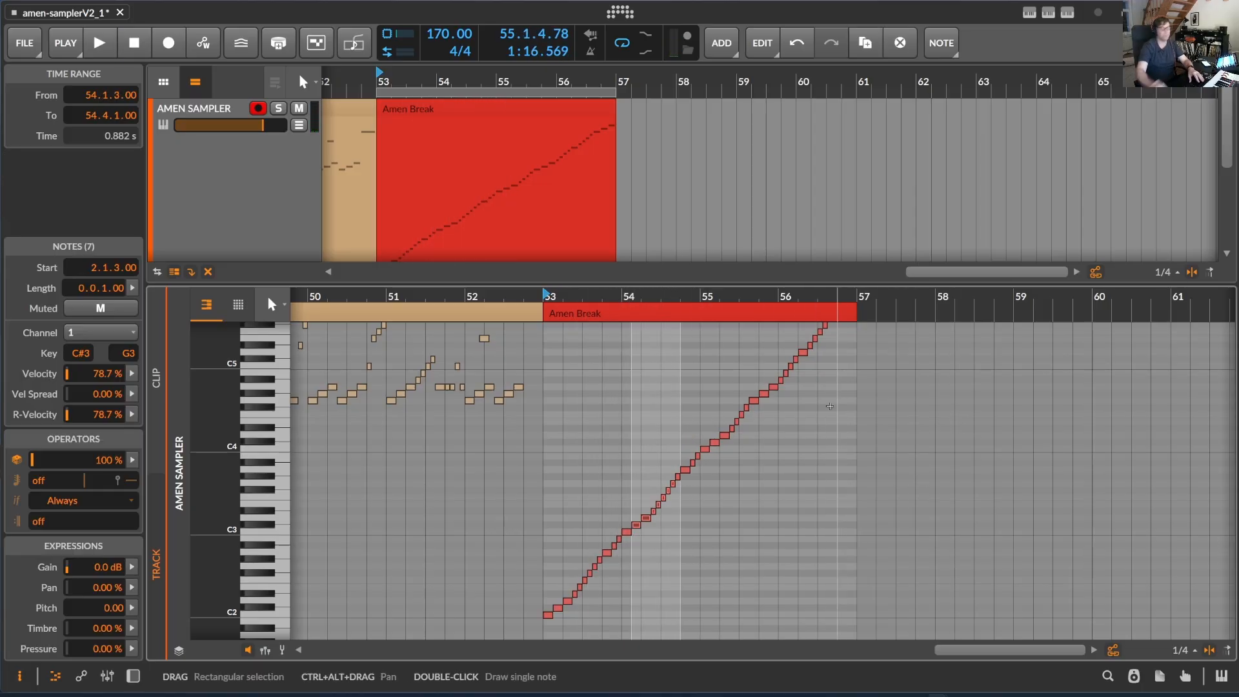
key("shift+Down")
key("shift+Down")
key("shift+Down")
key("shift+Down")
key("shift+Down")
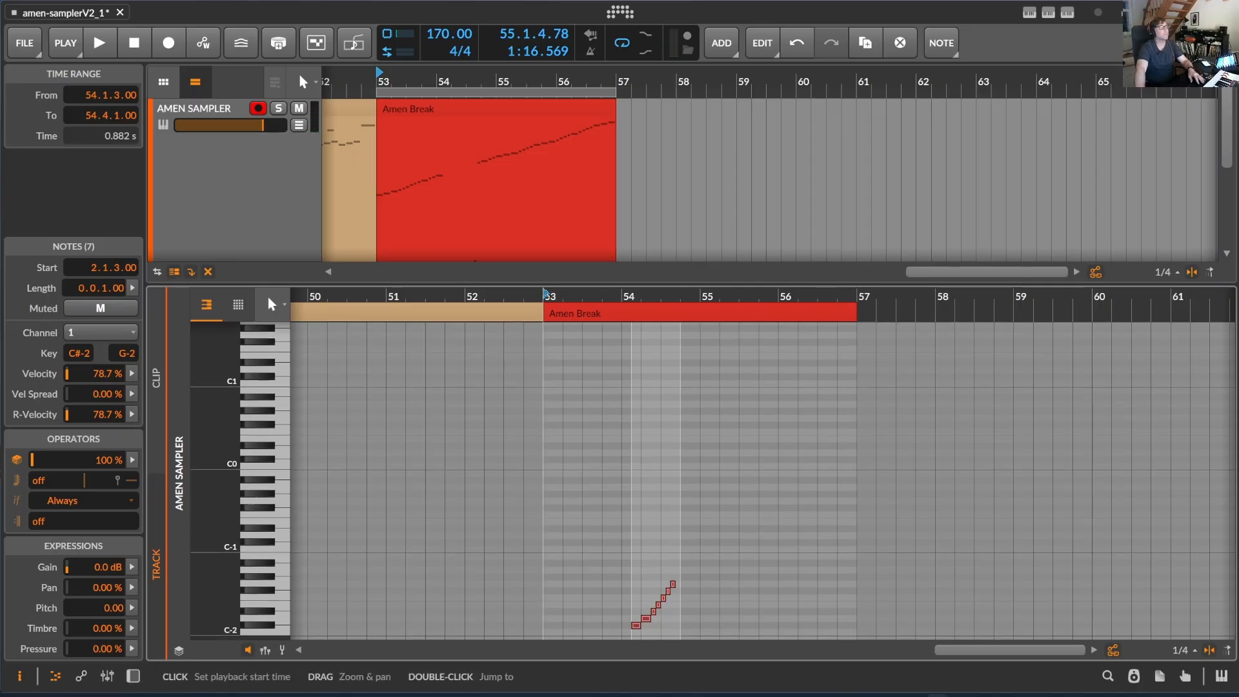
key("space")
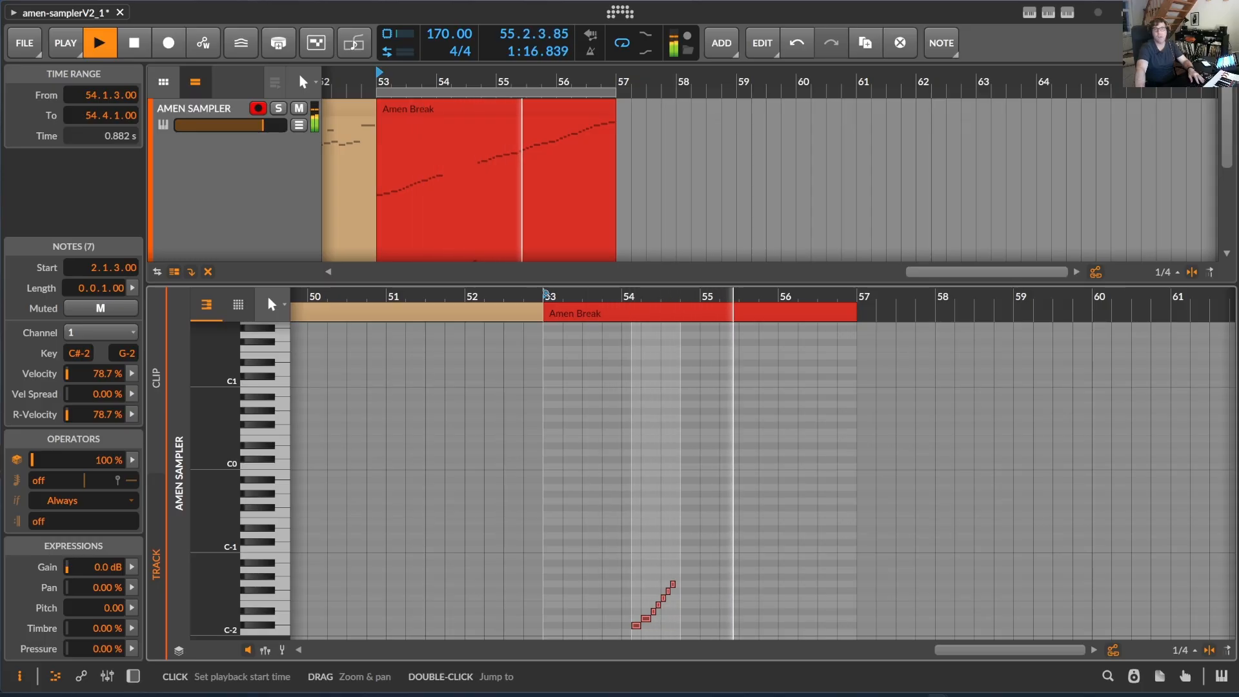
key("space")
Transpose the selected notes back up five octaves to their original pitches
scroll(807, 445, "up", 3)
key("shift+Up")
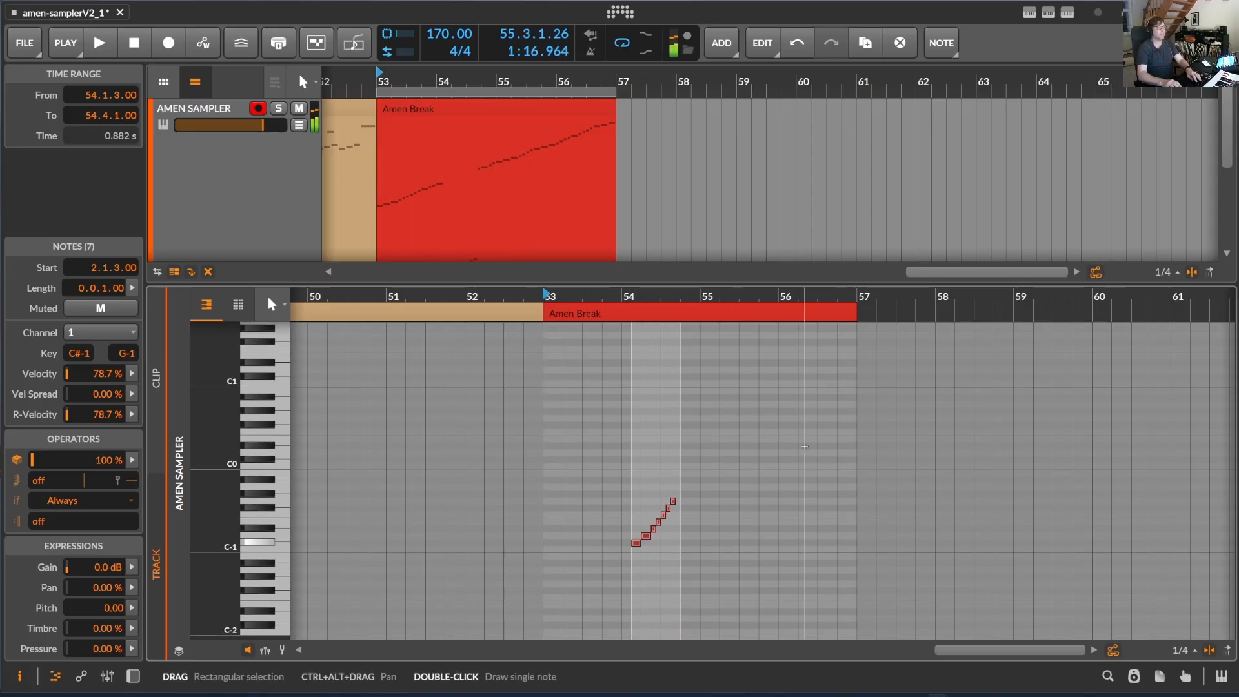
key("shift+Up")
key("shift+Up")
key("shift+Up")
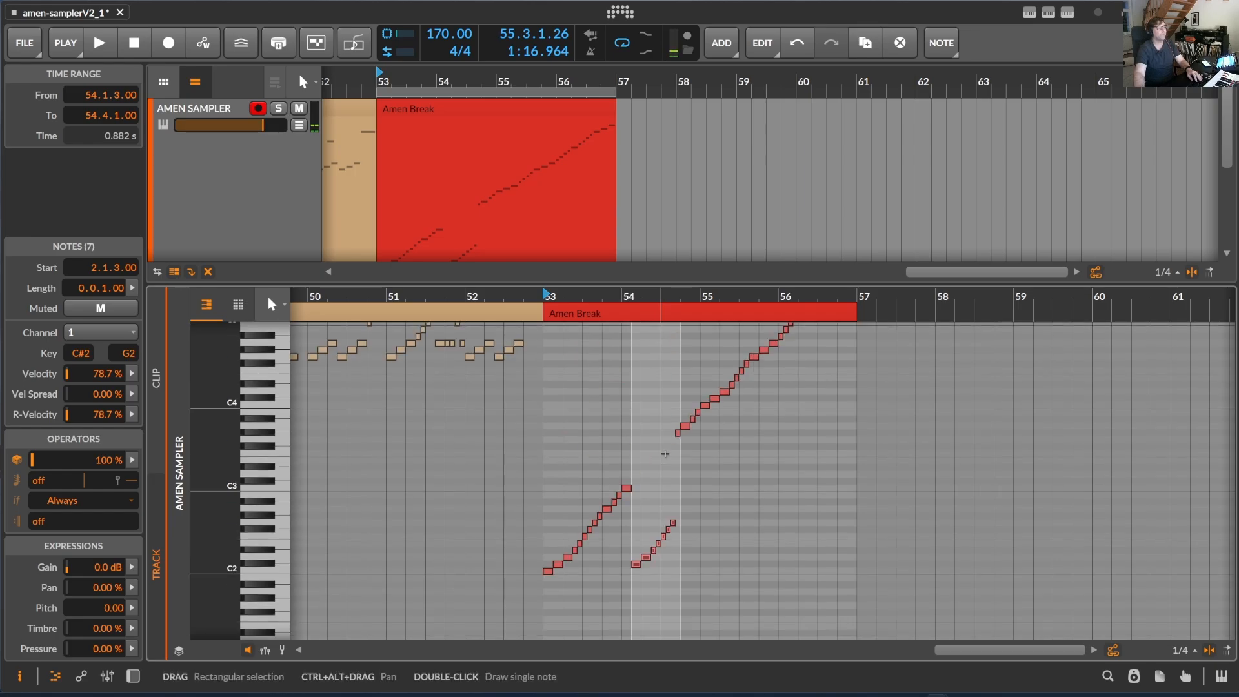
key("shift+Up")
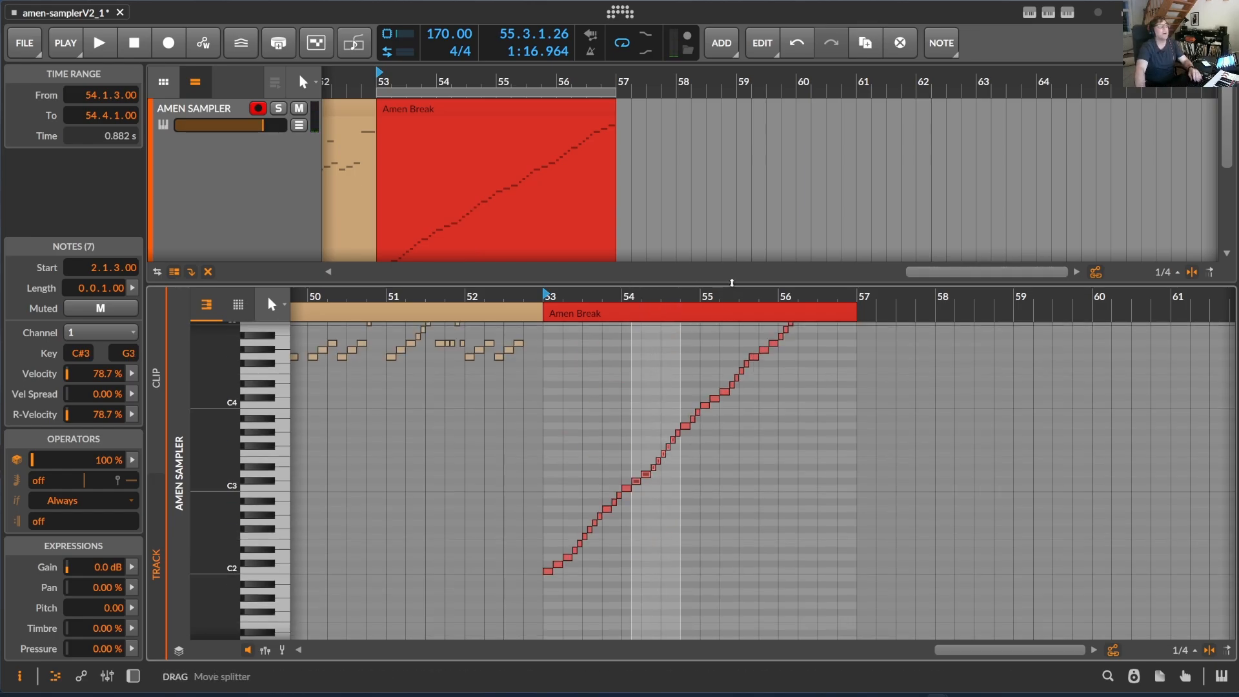
Open the AmenBreakRhythmGenerator panel, set Variation Amount to 40 %, and generate a new rhythm
left_click(1068, 13)
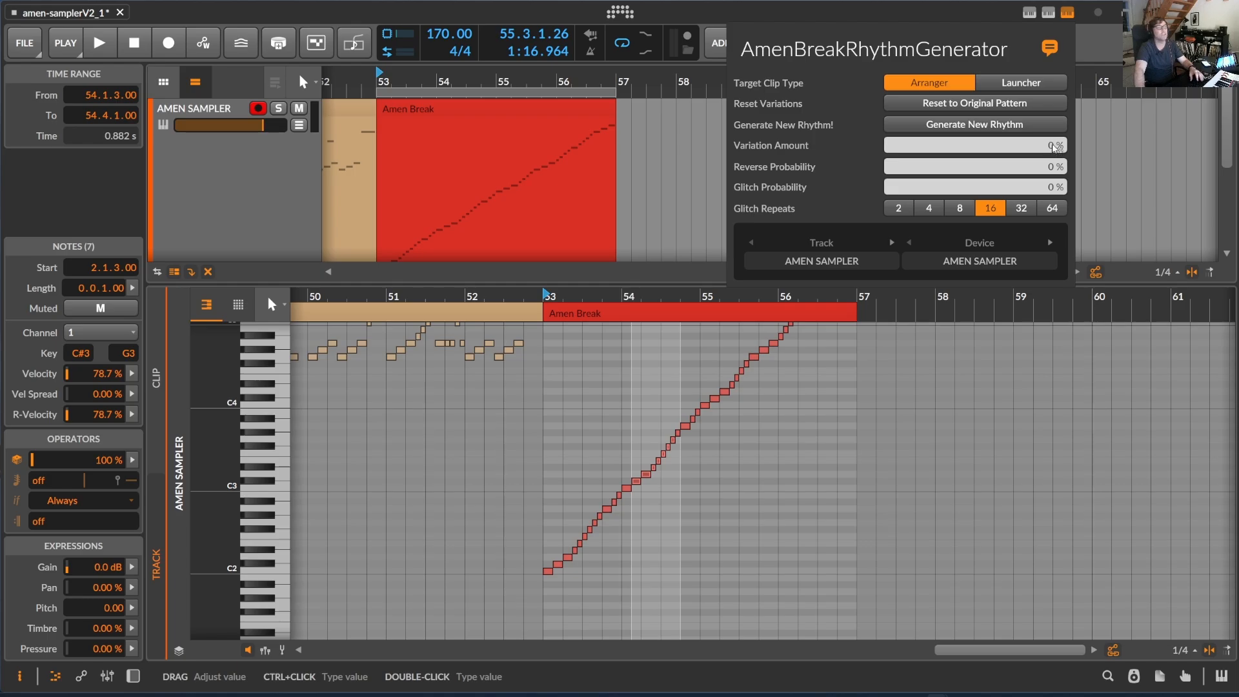
mouse_move(1054, 148)
left_mouse_down()
mouse_move(1054, 132)
mouse_move(1053, 156)
left_mouse_up()
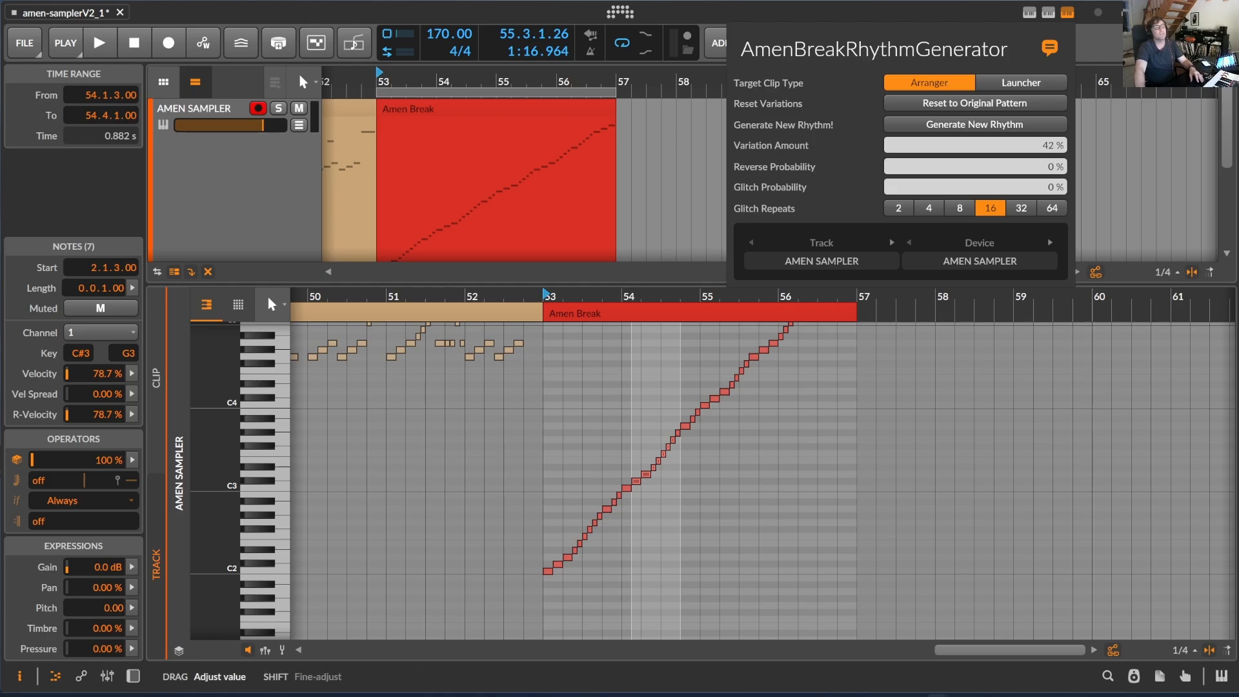
left_click_drag(1054, 148, 1053, 148)
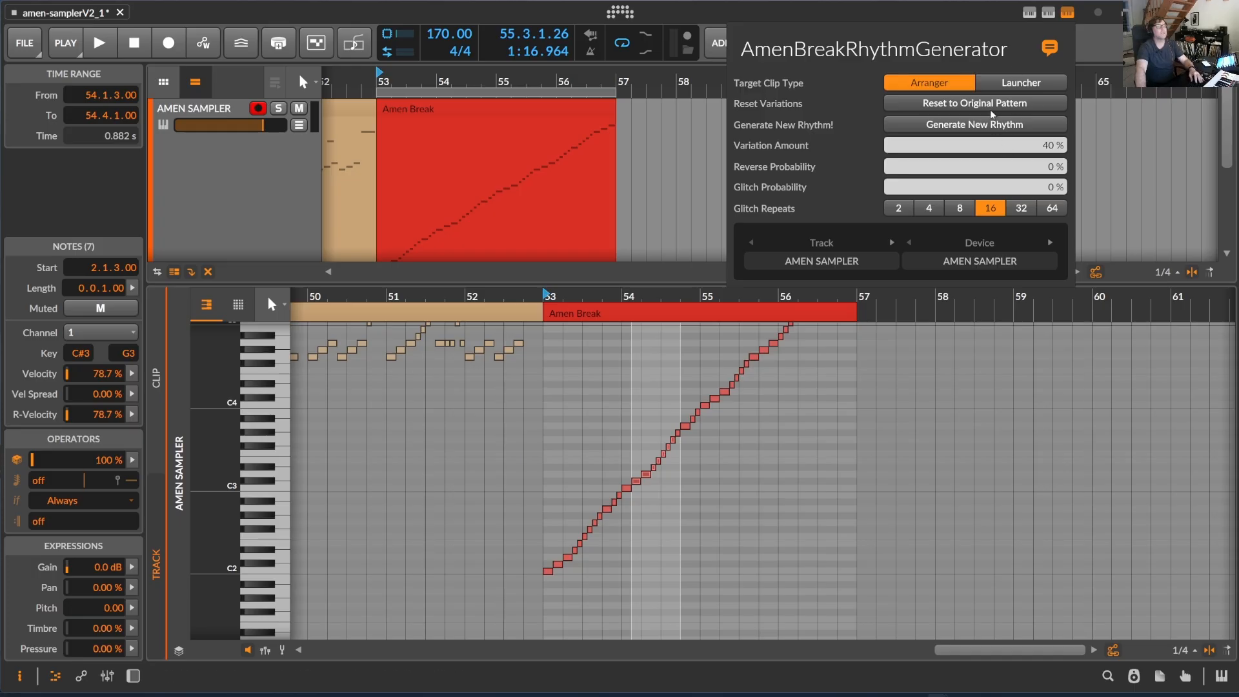
left_click(968, 125)
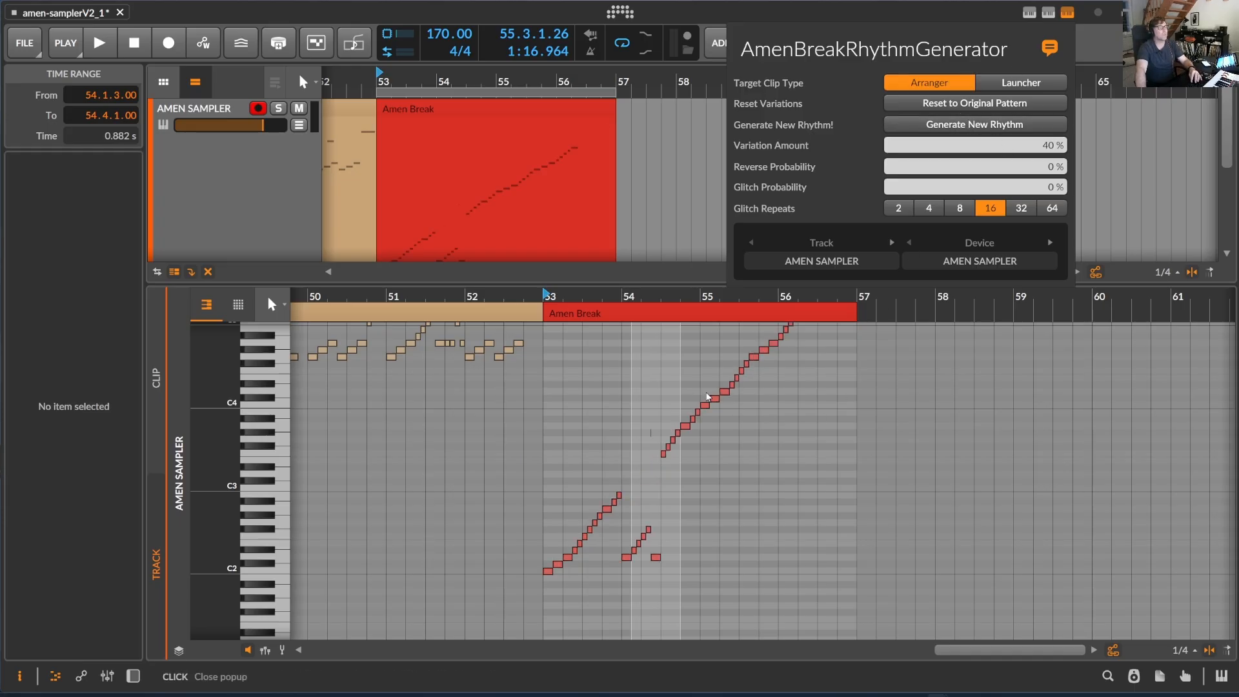
Start playback and generate another new rhythm with the same settings
left_click(108, 47)
left_click(109, 47)
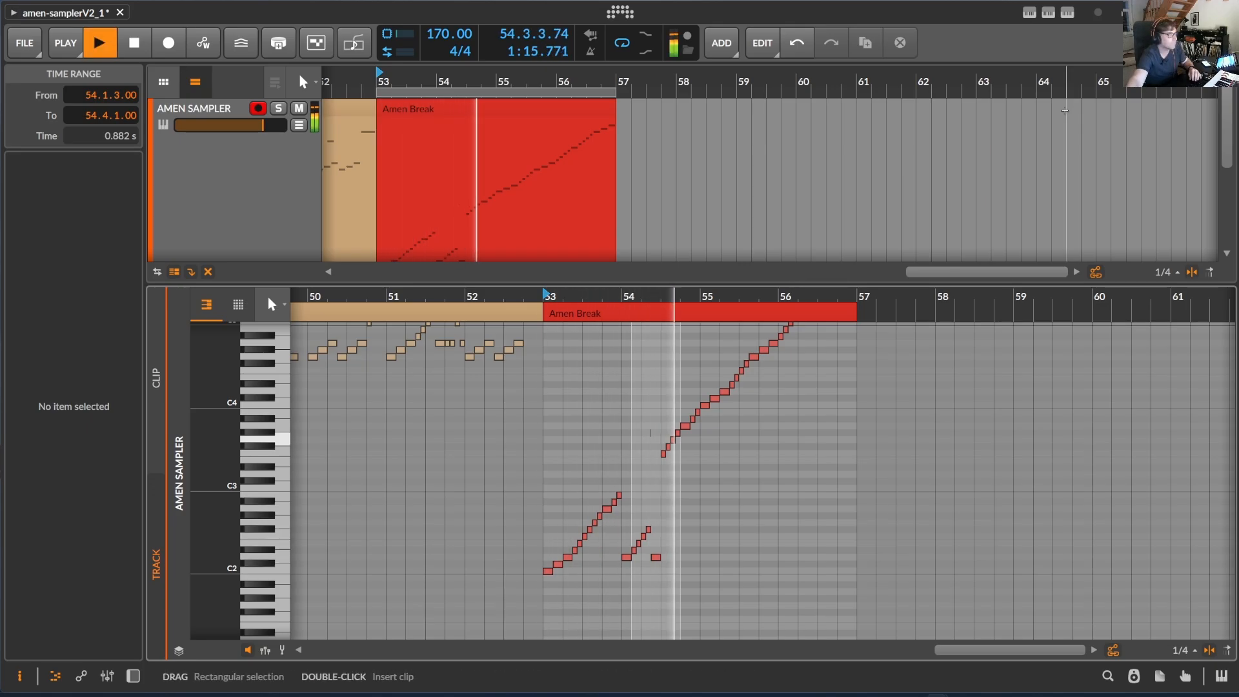
left_click(1069, 15)
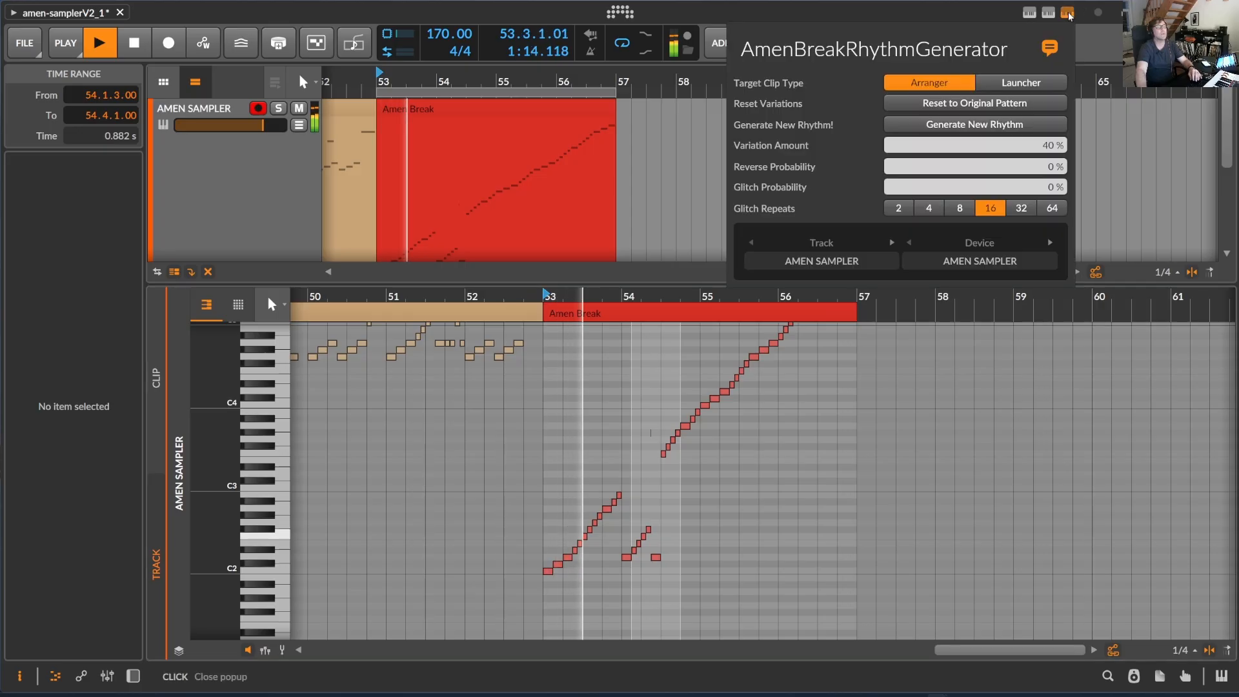
left_click(999, 126)
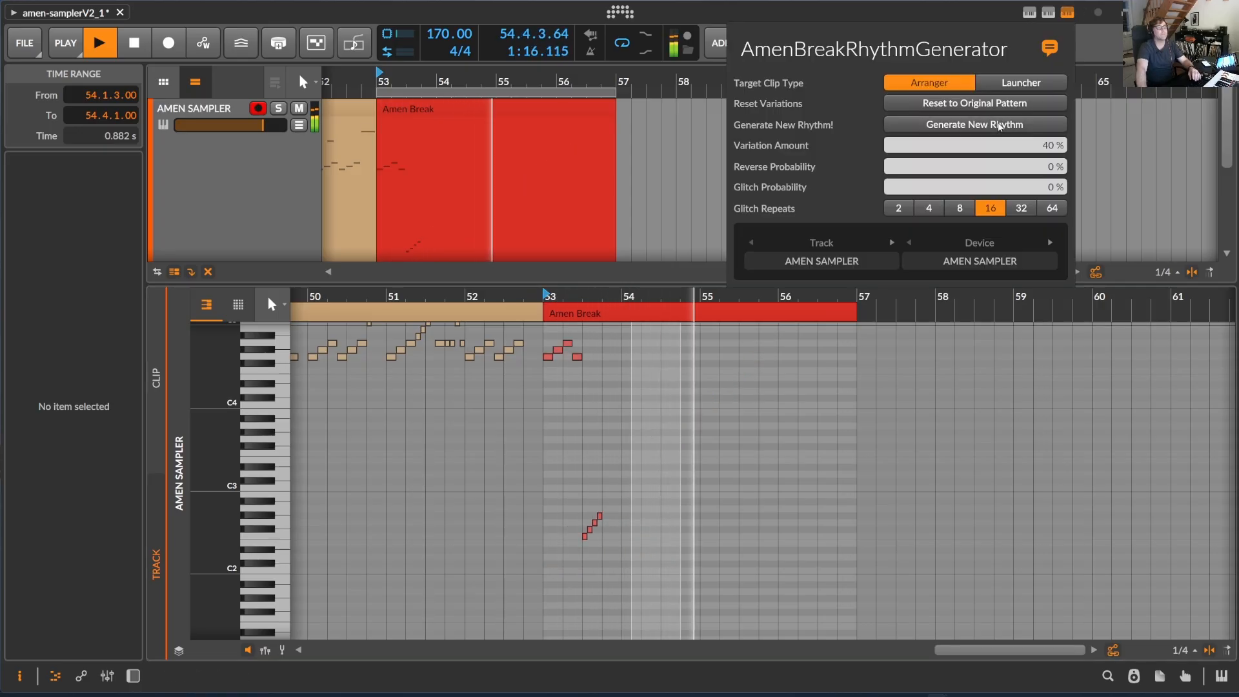
left_click(818, 386)
Raise Variation Amount to 70 % and generate a new rhythm
scroll(779, 417, "up", 3)
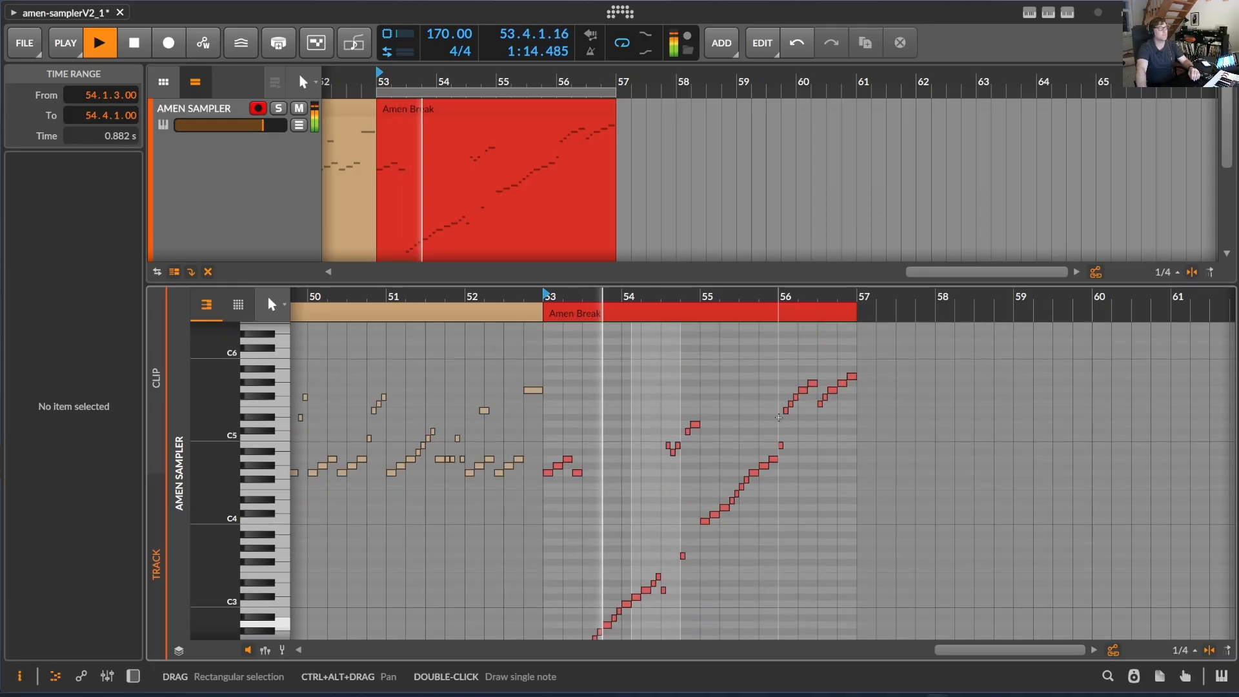
scroll(778, 417, "down", 3)
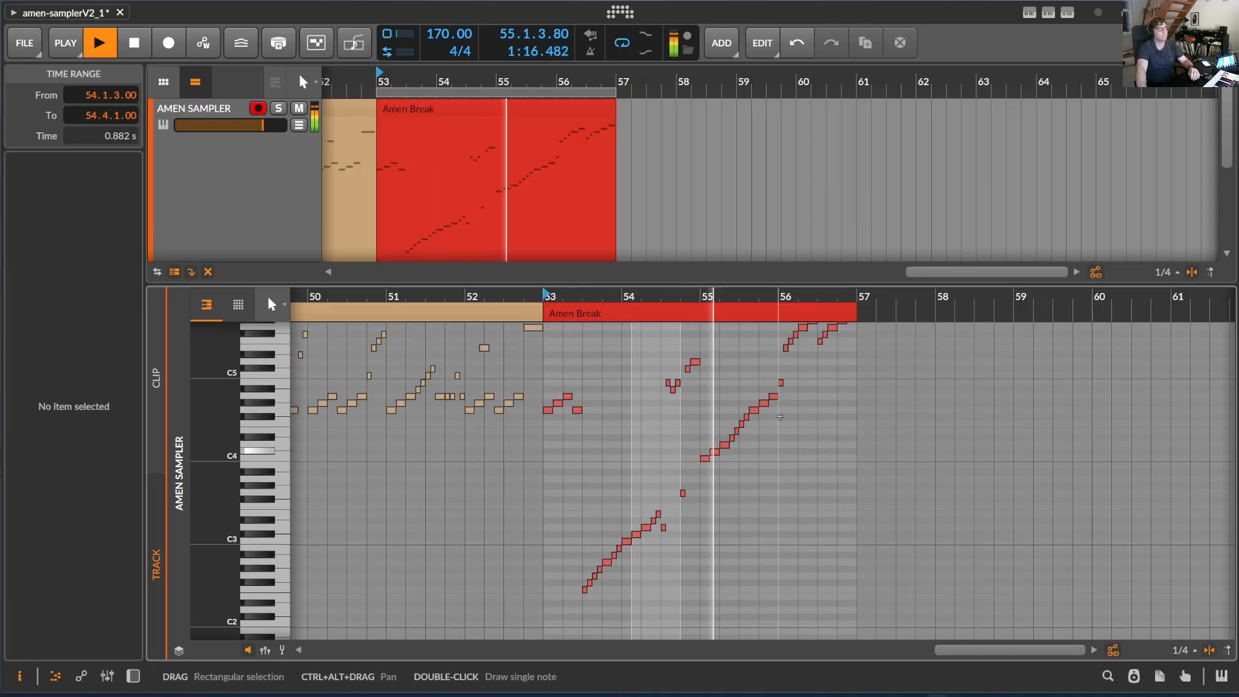
scroll(780, 417, "up", 3)
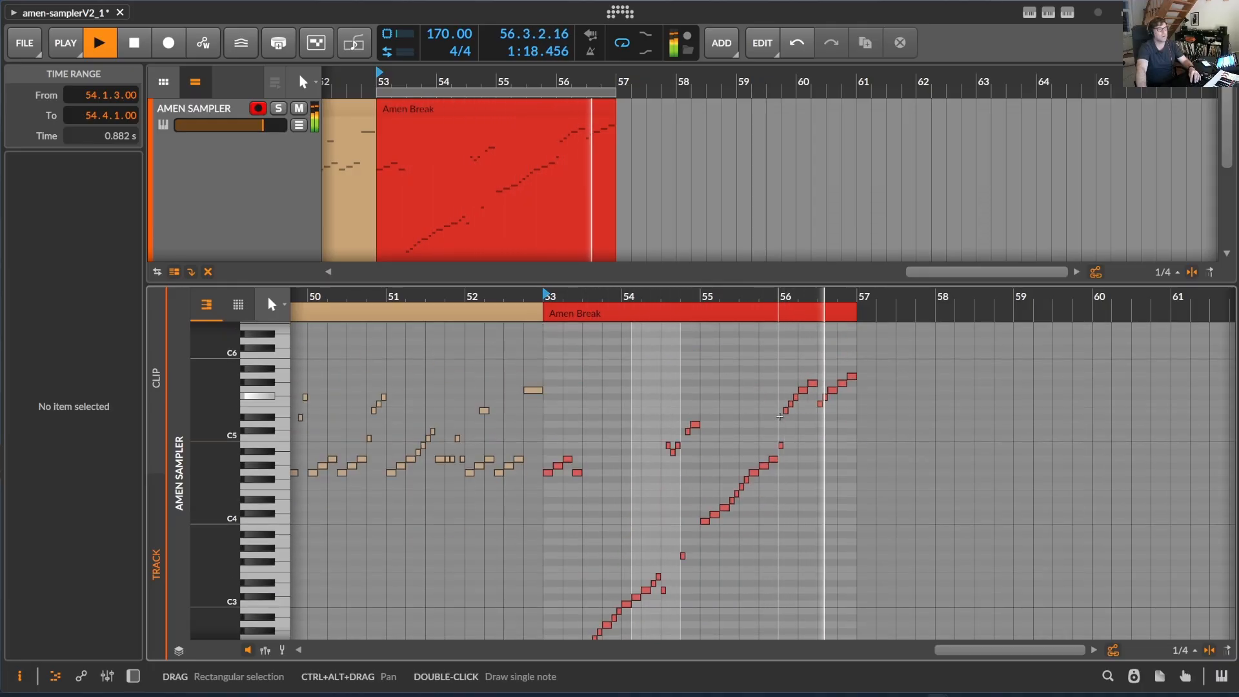
left_click(1067, 13)
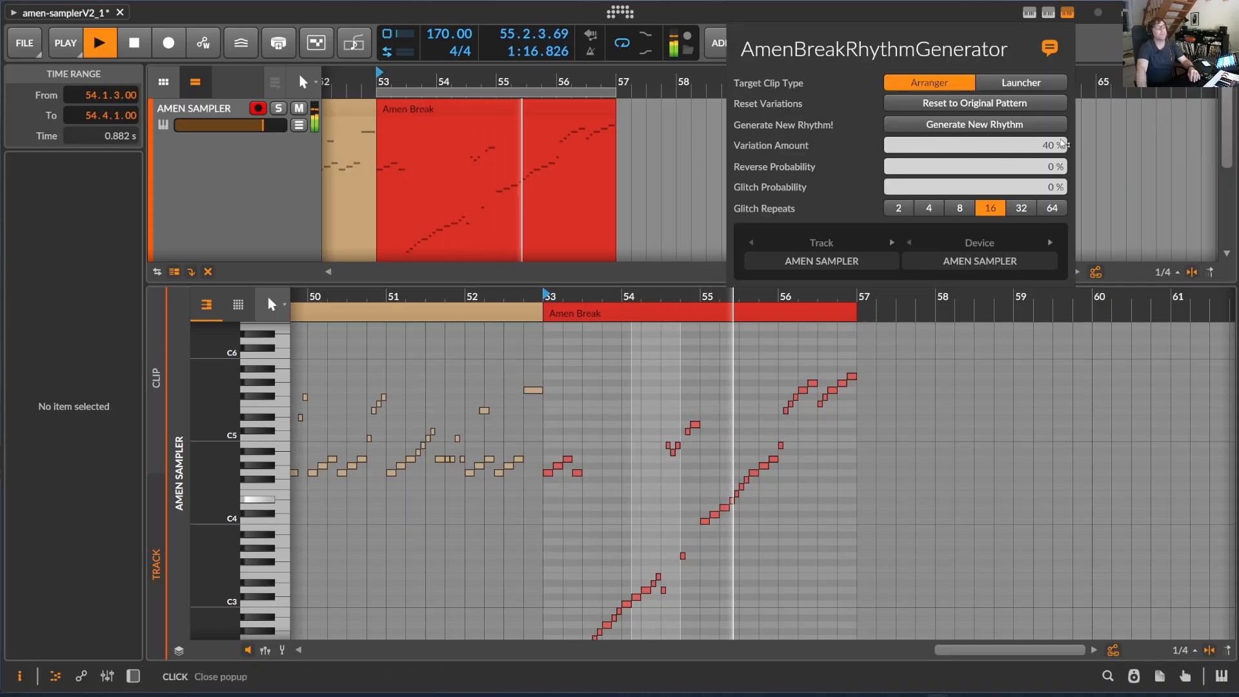
left_click_drag(1062, 145, 1063, 106)
left_click(977, 124)
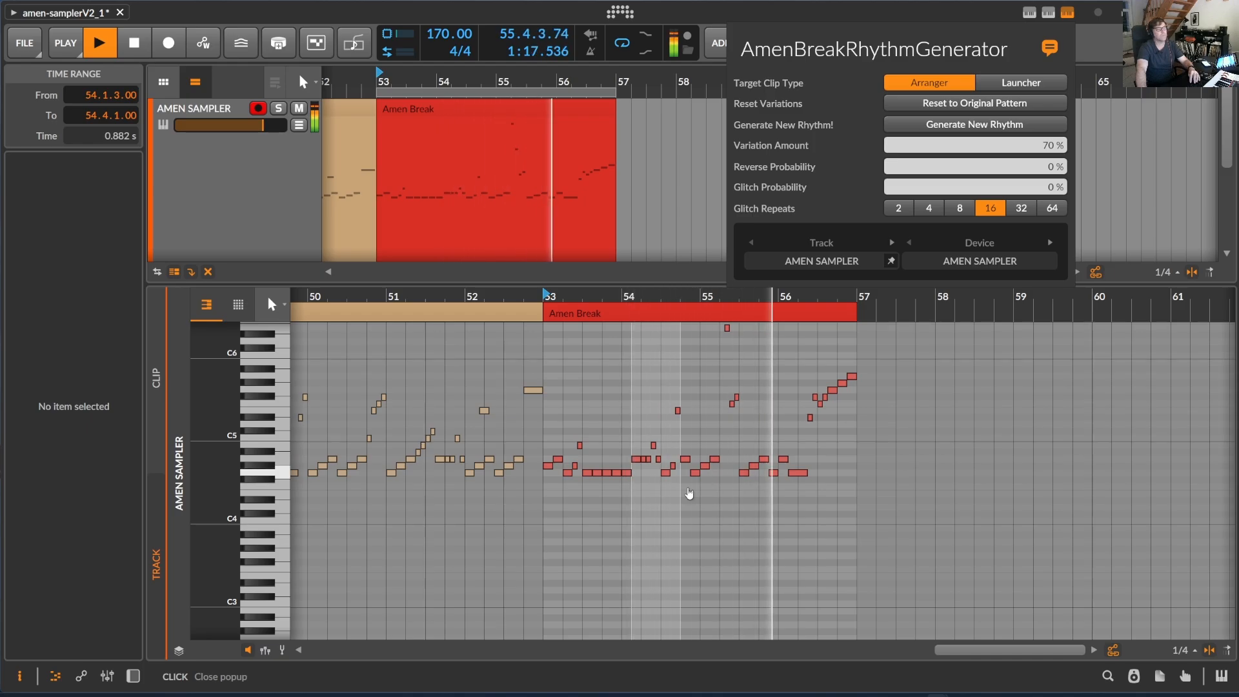
Lower Variation Amount to 59 % and generate a new rhythm
left_click_drag(1028, 146, 1028, 160)
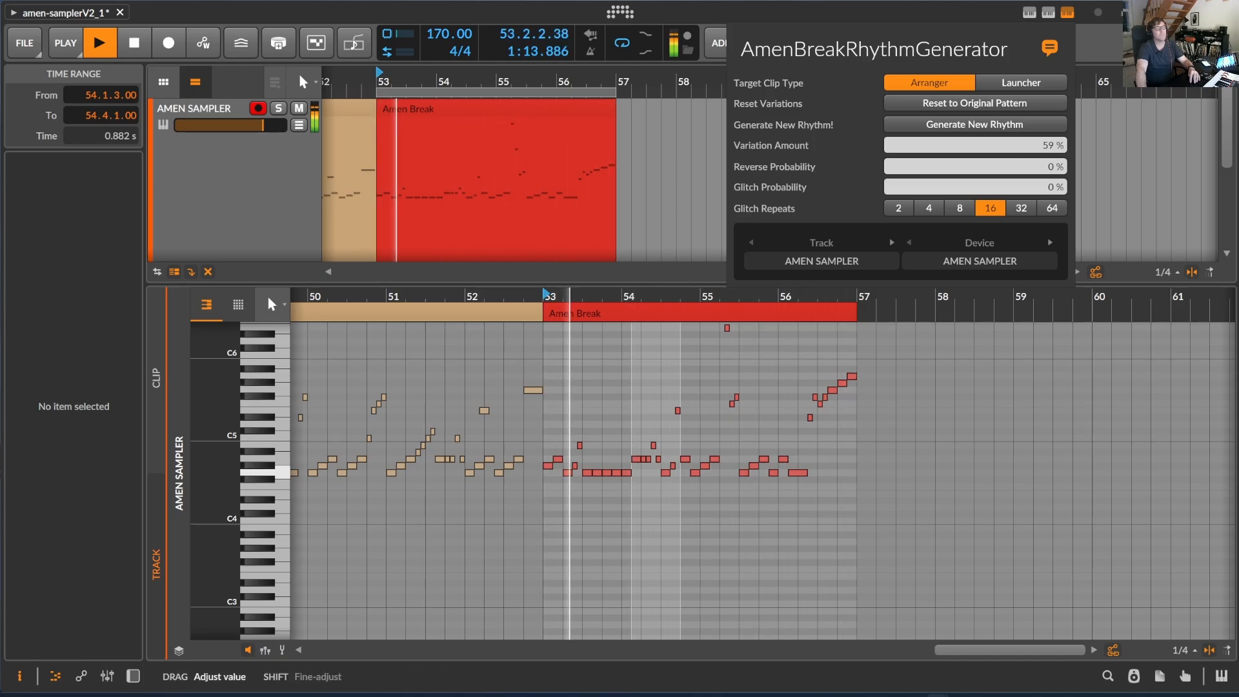
left_click(985, 127)
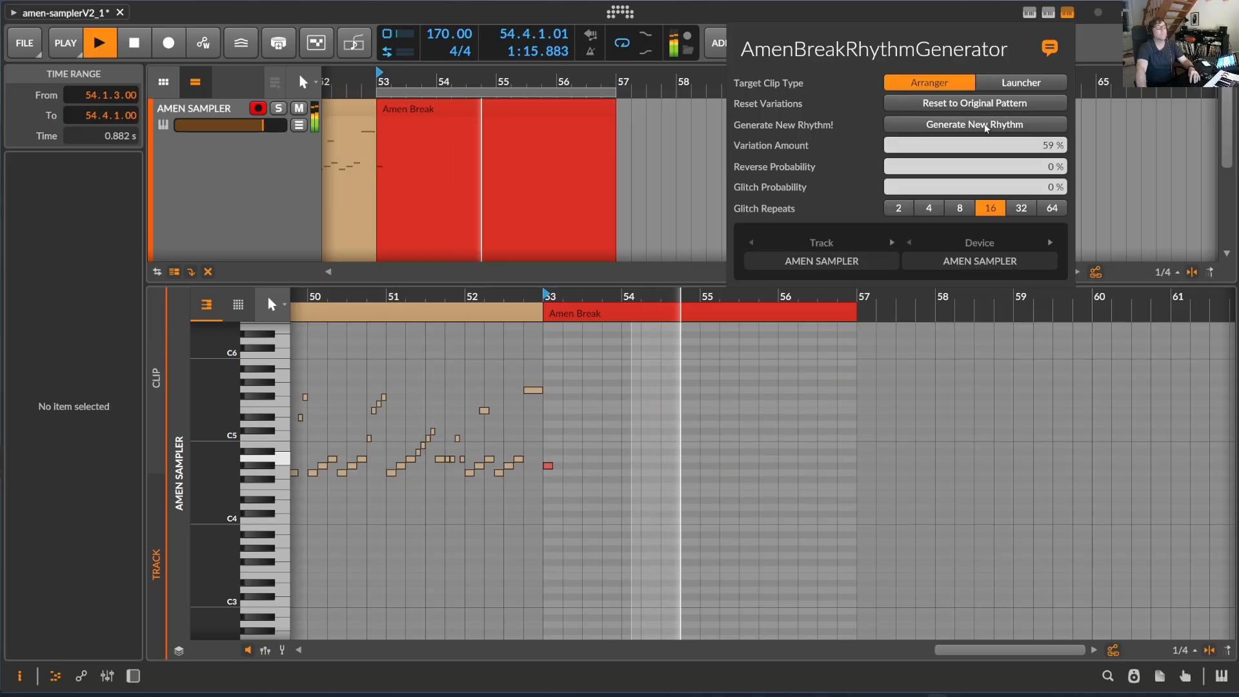
Enlarge the note editor and generate another new rhythm at 59 % variation
left_click(629, 280)
left_click_drag(629, 280, 694, 124)
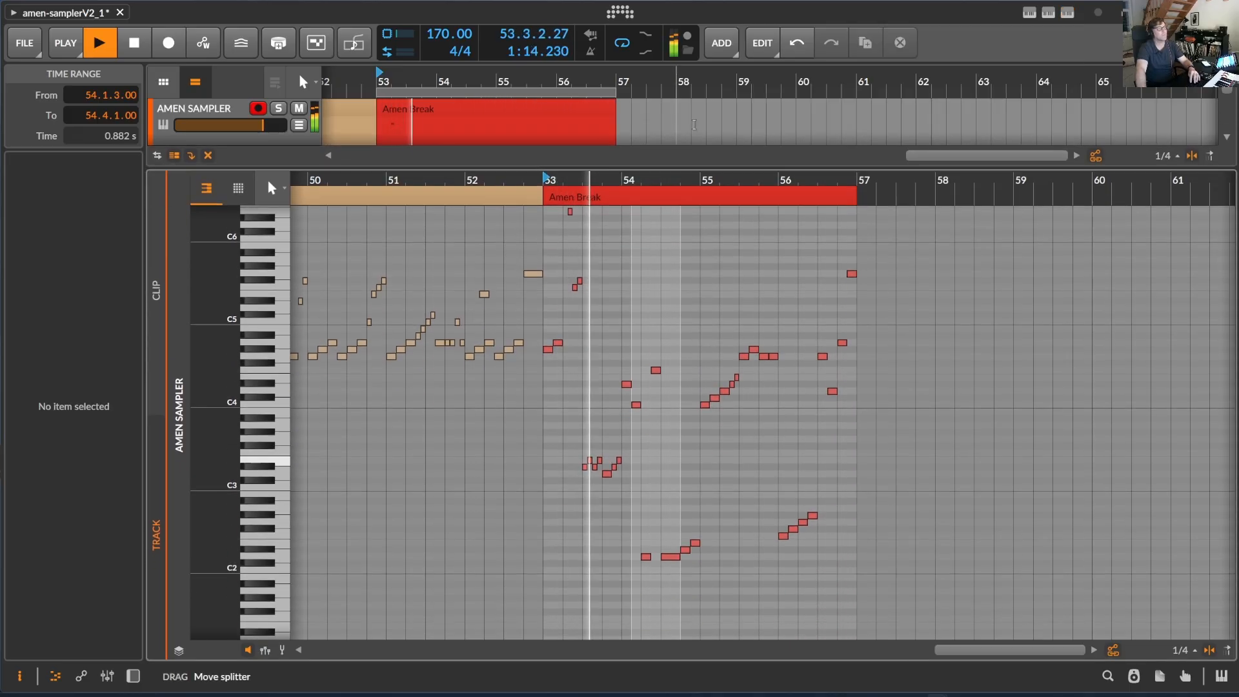
scroll(684, 336, "up", 3)
scroll(677, 349, "down", 3)
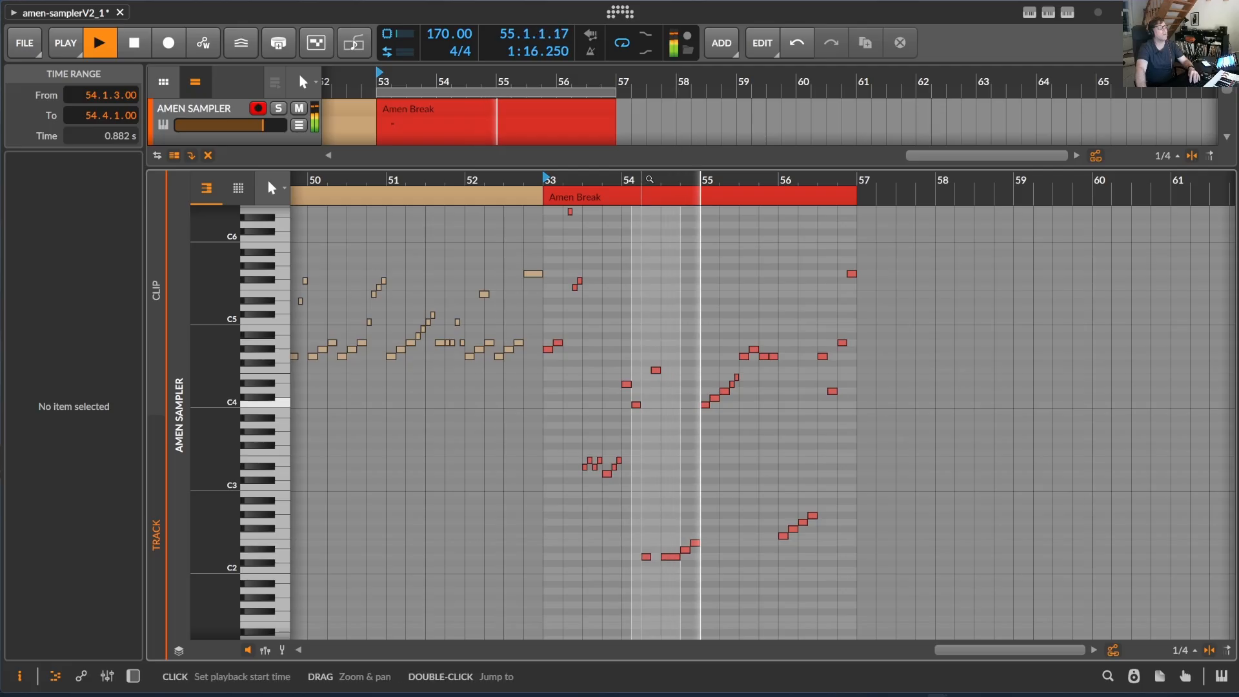
left_click_drag(649, 179, 645, 216)
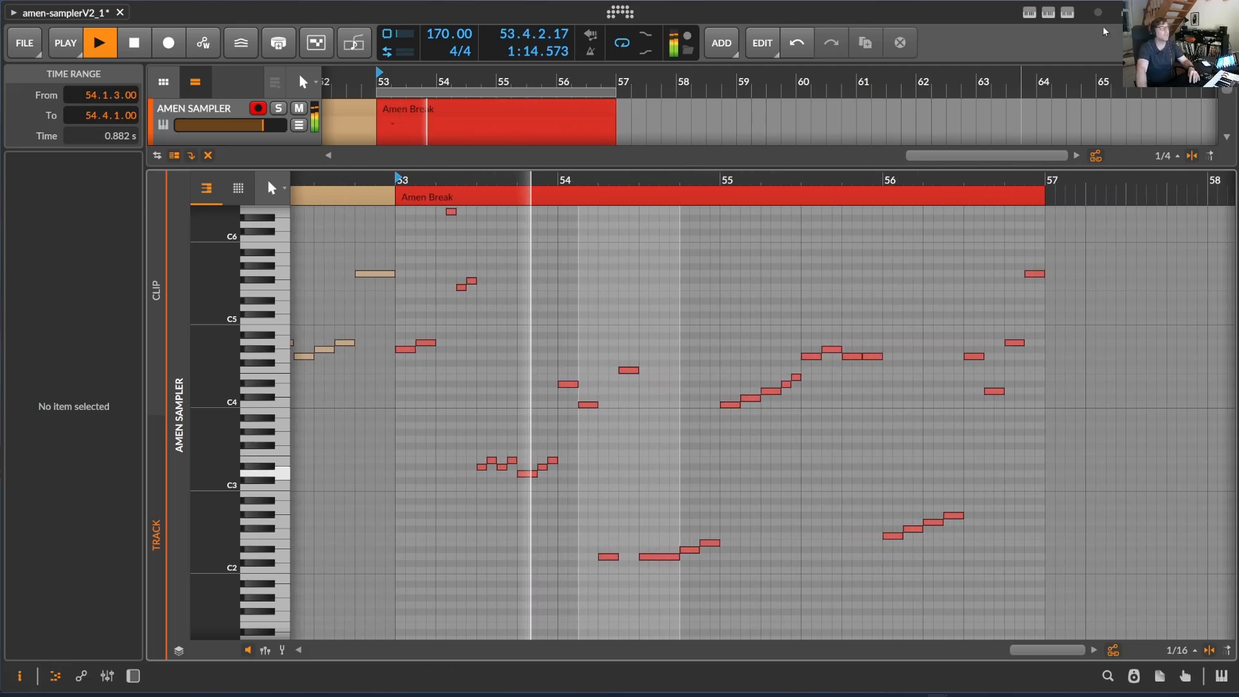
left_click(1068, 12)
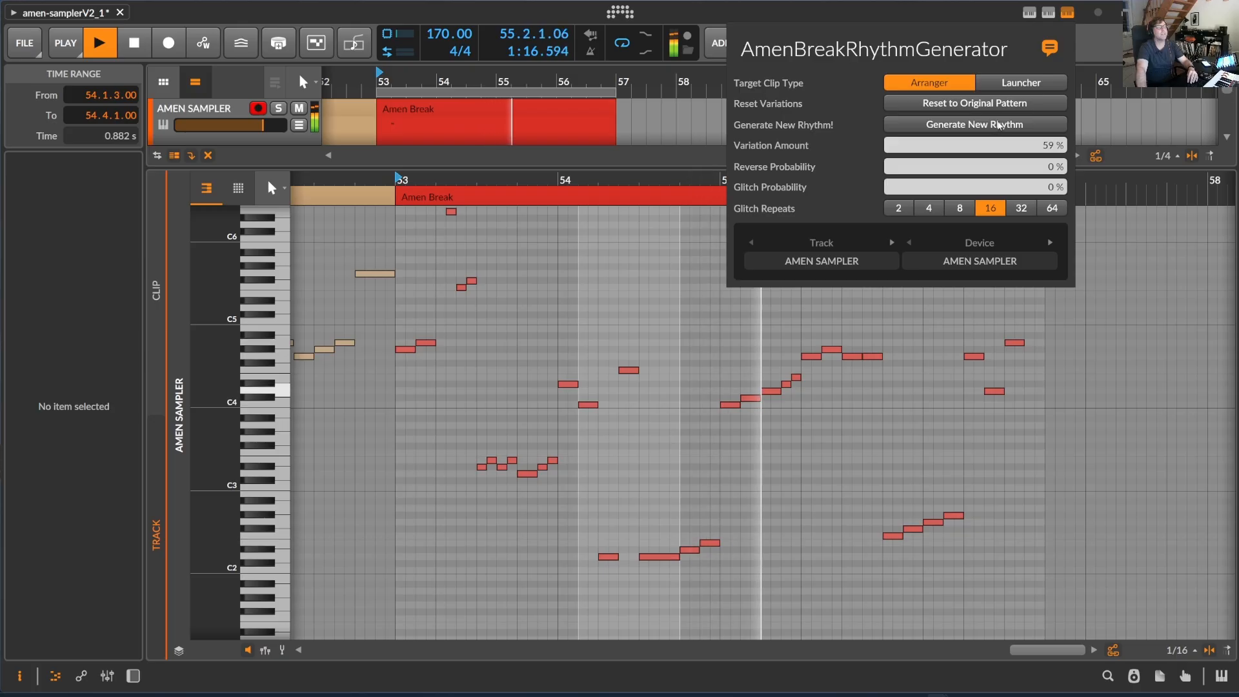
left_click(998, 124)
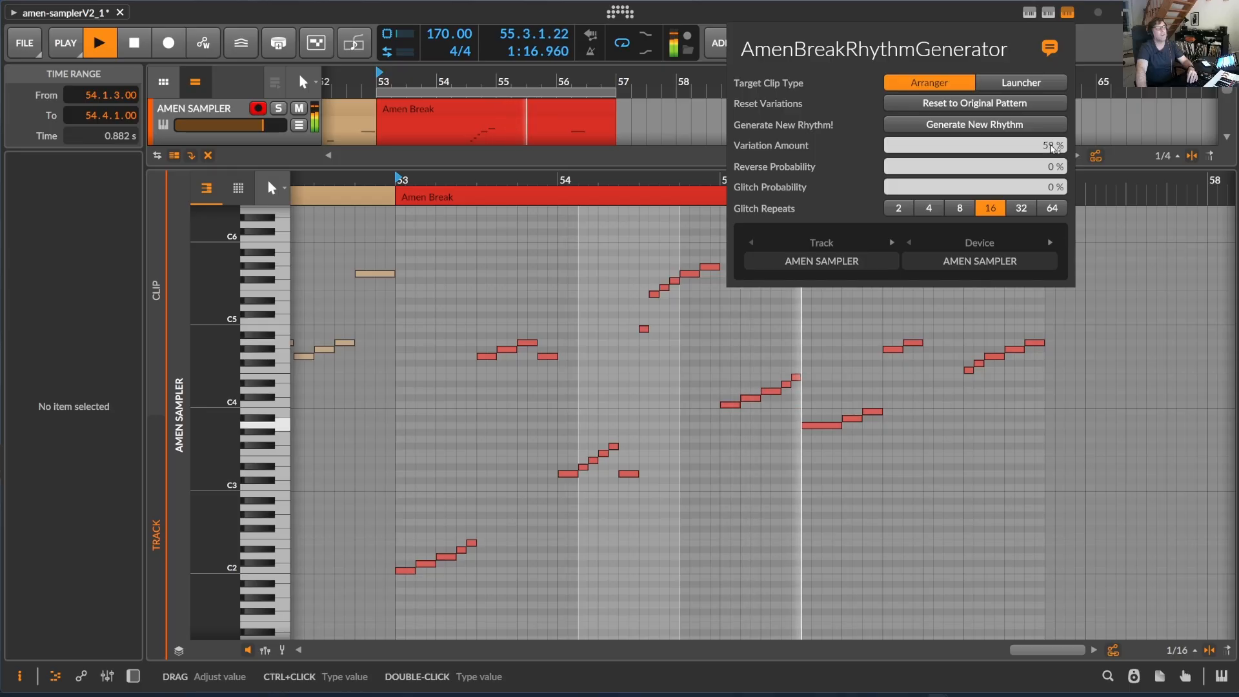
Set Variation Amount to 40 % and Reverse Probability to 15 %, stop playback, and generate a new rhythm
left_click_drag(1052, 147, 1052, 165)
key("space")
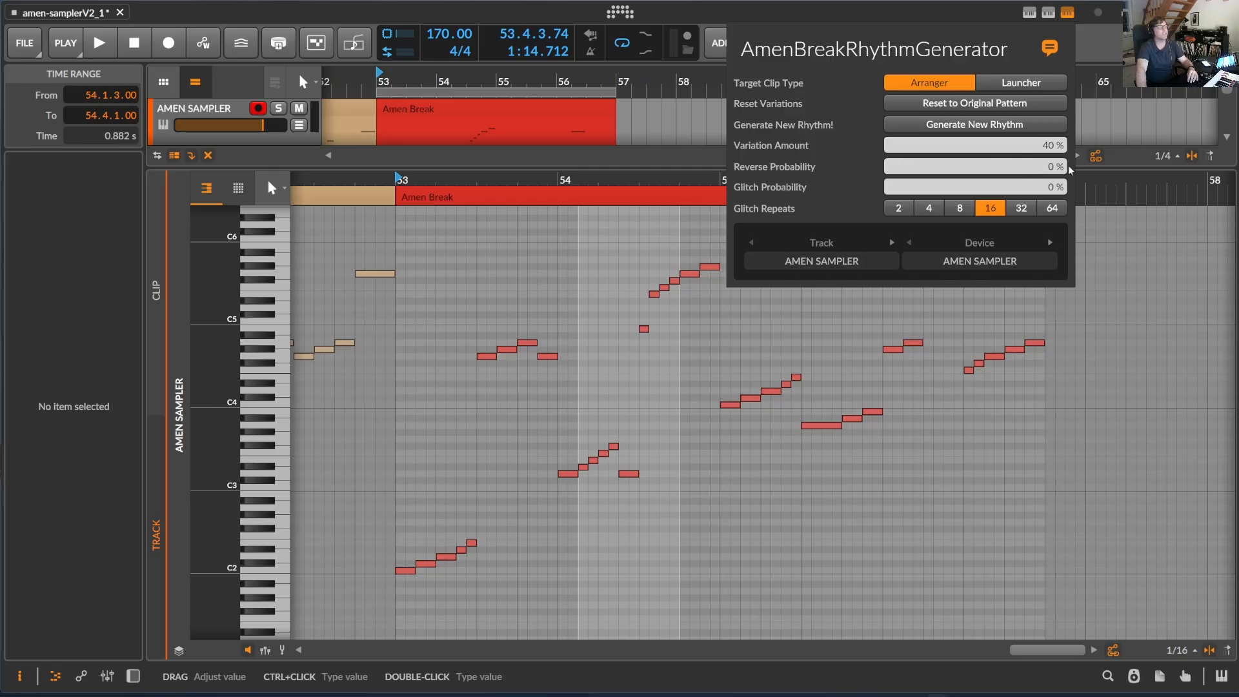
left_click_drag(1054, 167, 1054, 129)
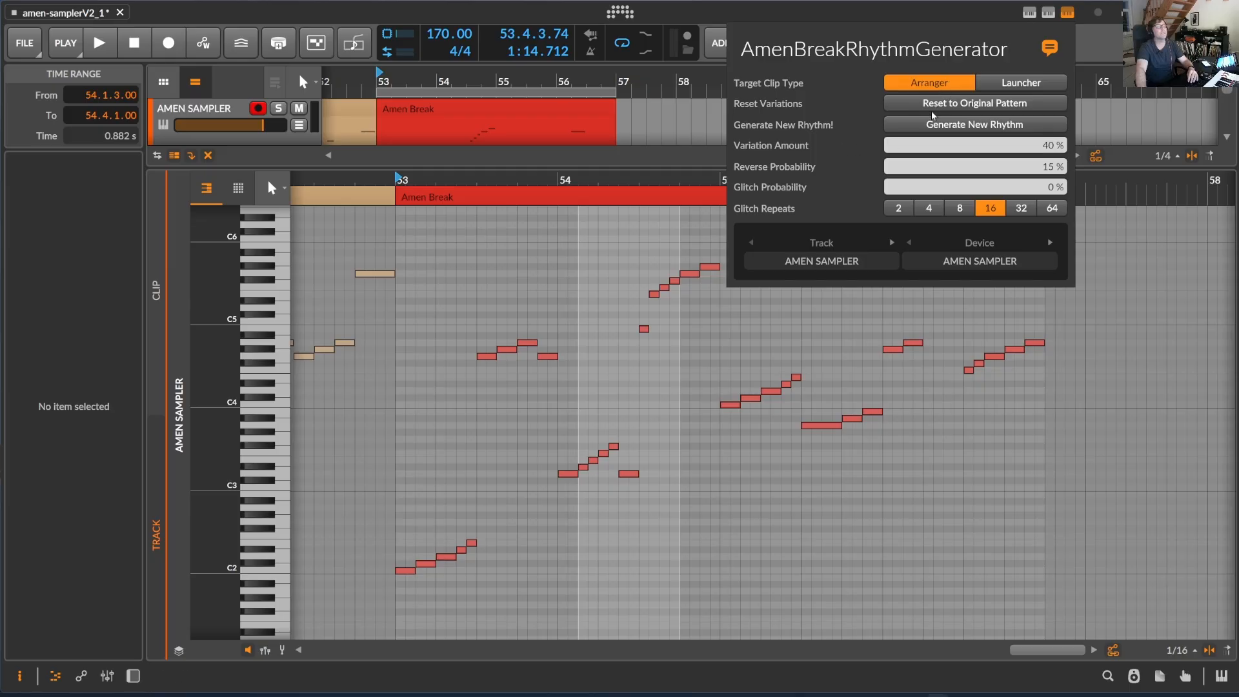
left_click(1000, 126)
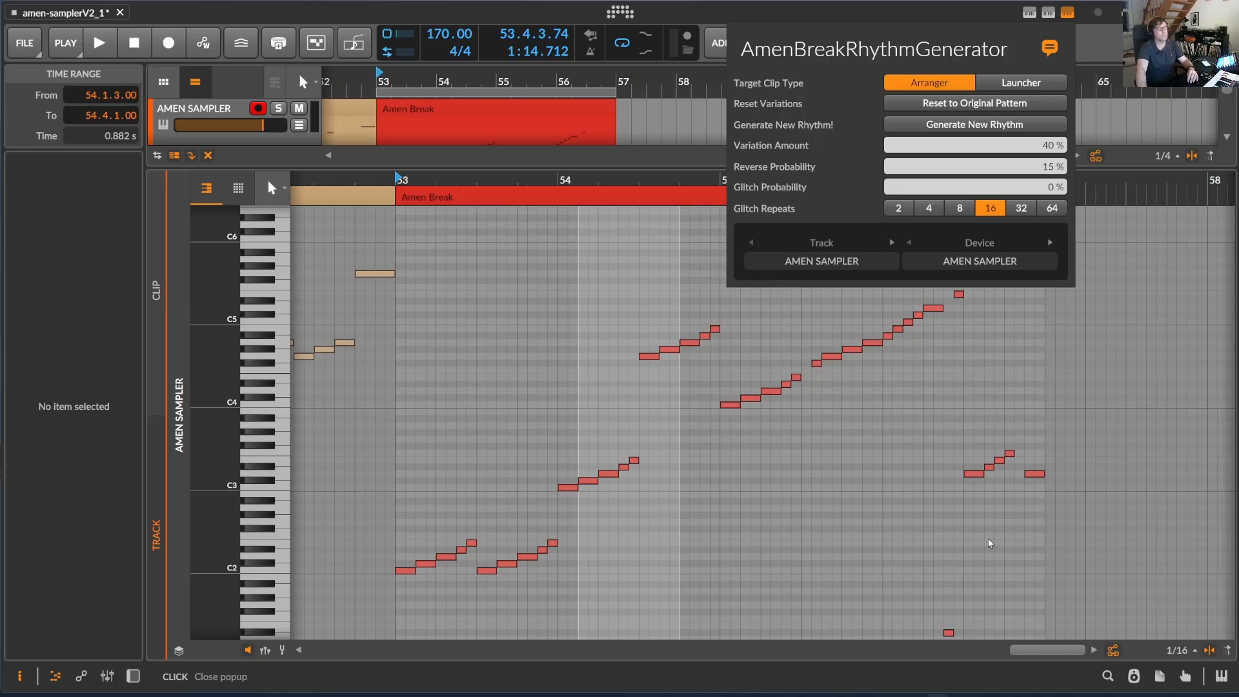
Start playback, raise Reverse Probability to 27 % and generate a new rhythm
left_click_drag(467, 193, 763, 180)
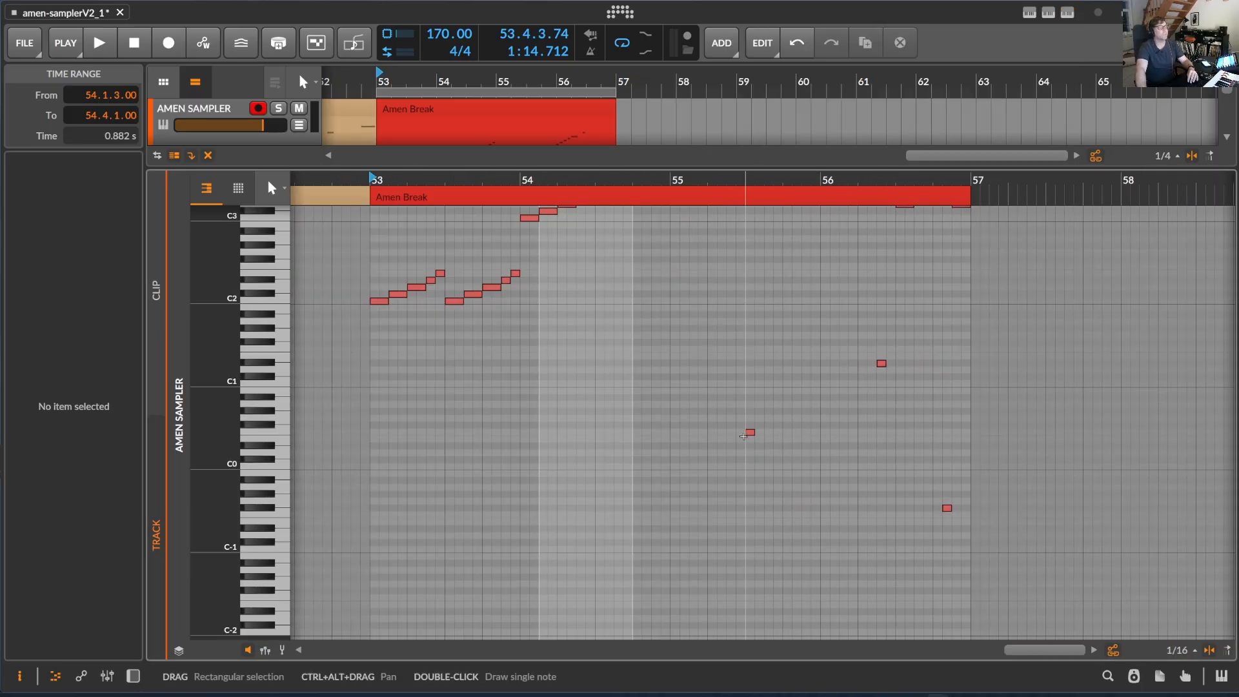
key("space")
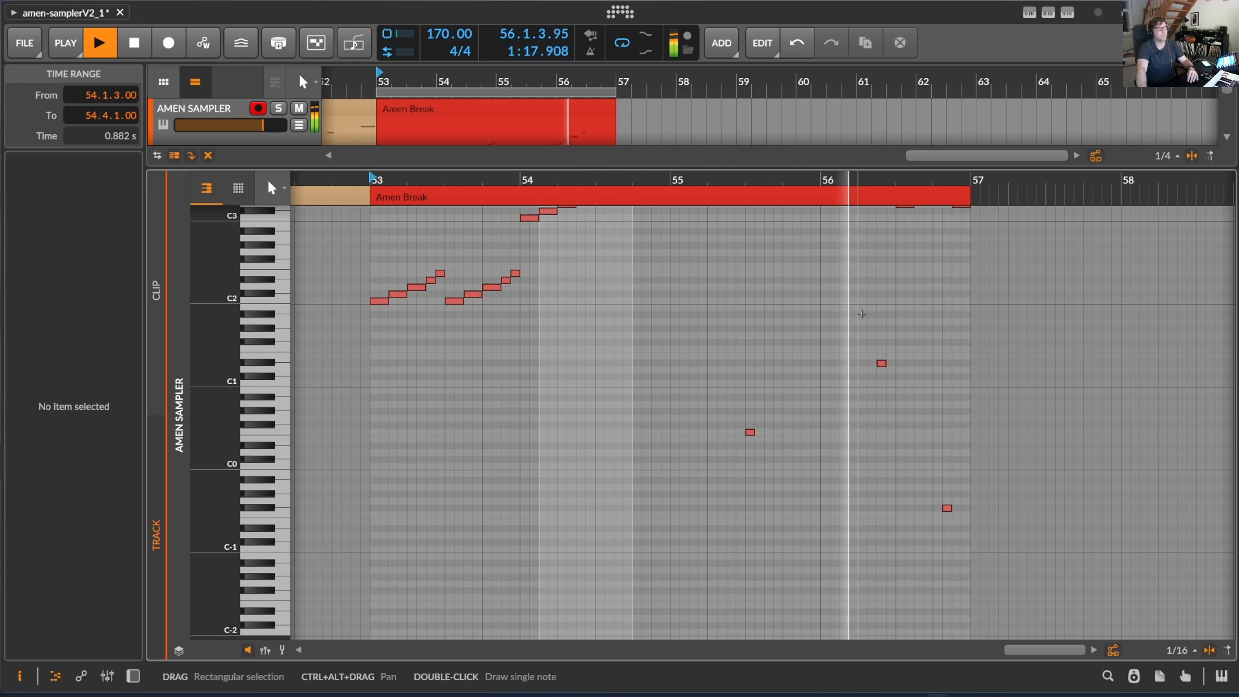
left_click(1067, 12)
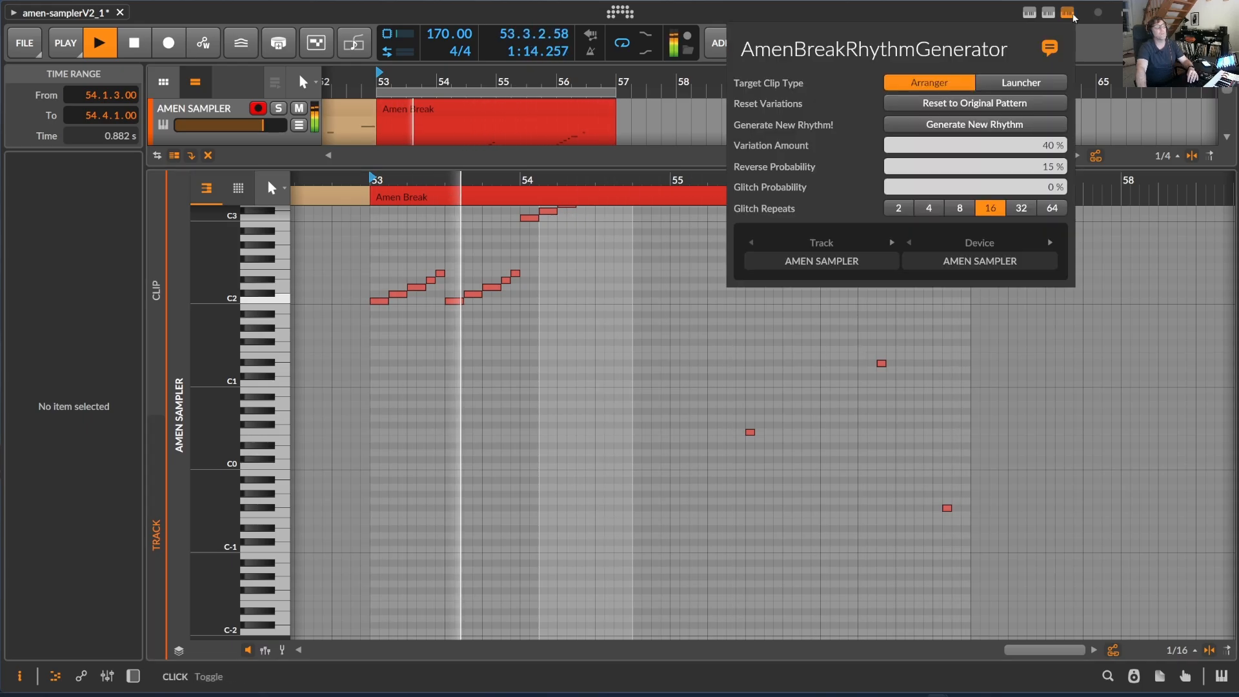
left_click_drag(1040, 168, 1041, 147)
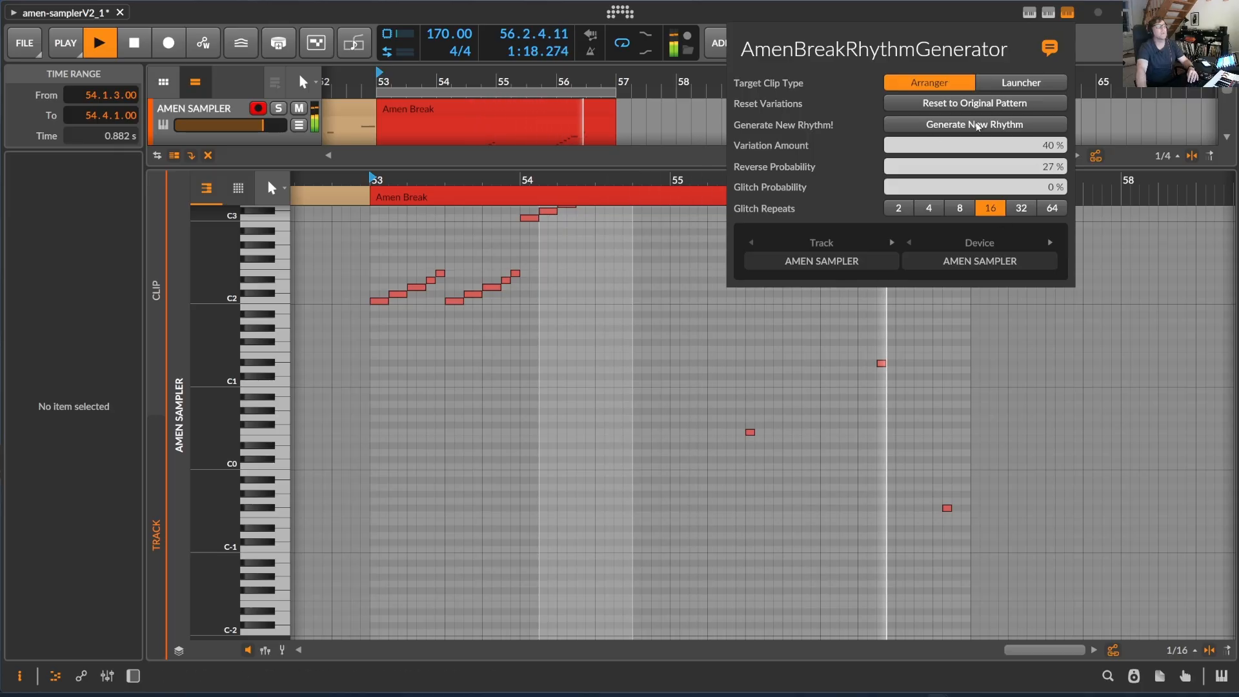
left_click(979, 127)
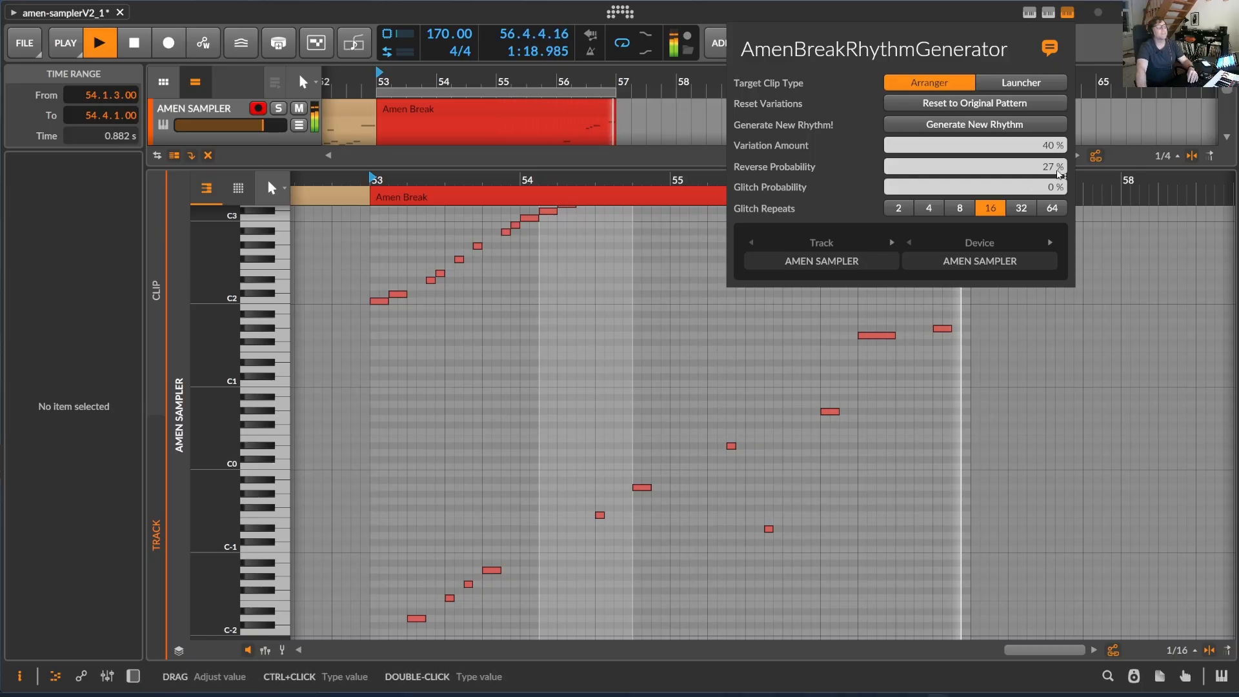
Lower Reverse Probability to 13 % and generate a new rhythm, then stop playback and drop Reverse Probability to 3 %
left_click_drag(1059, 169, 1058, 191)
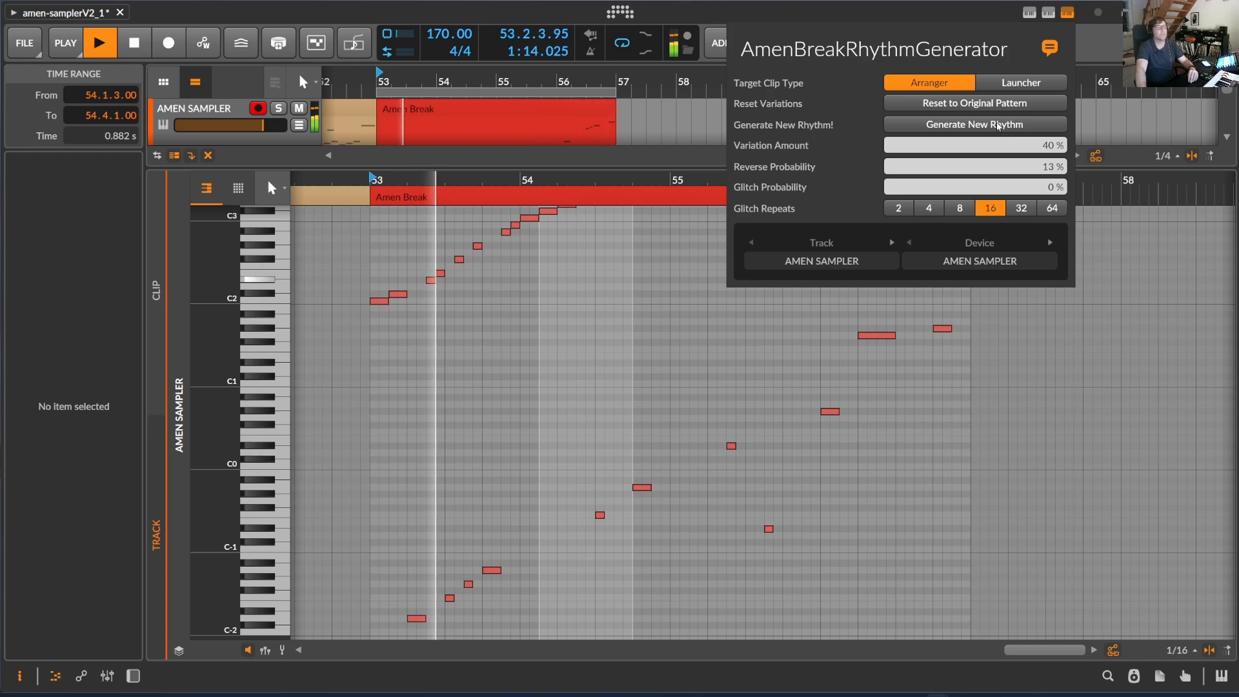
left_click(998, 126)
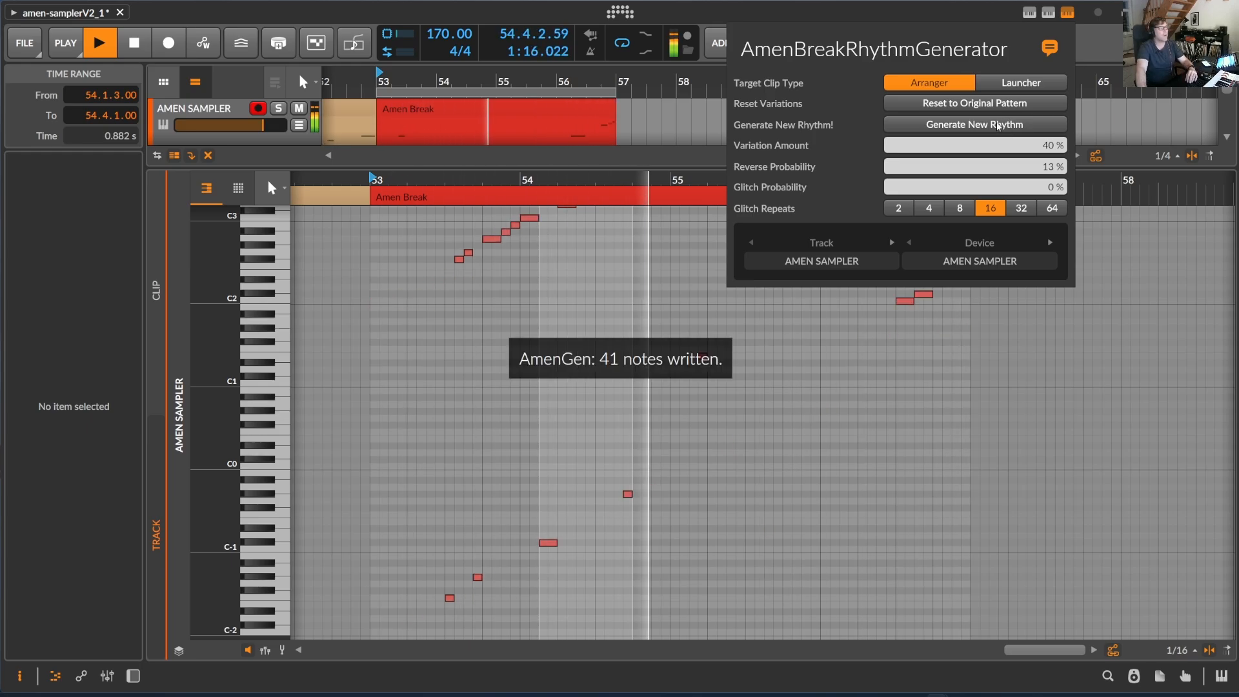
key("space")
left_click_drag(1048, 168, 1048, 200)
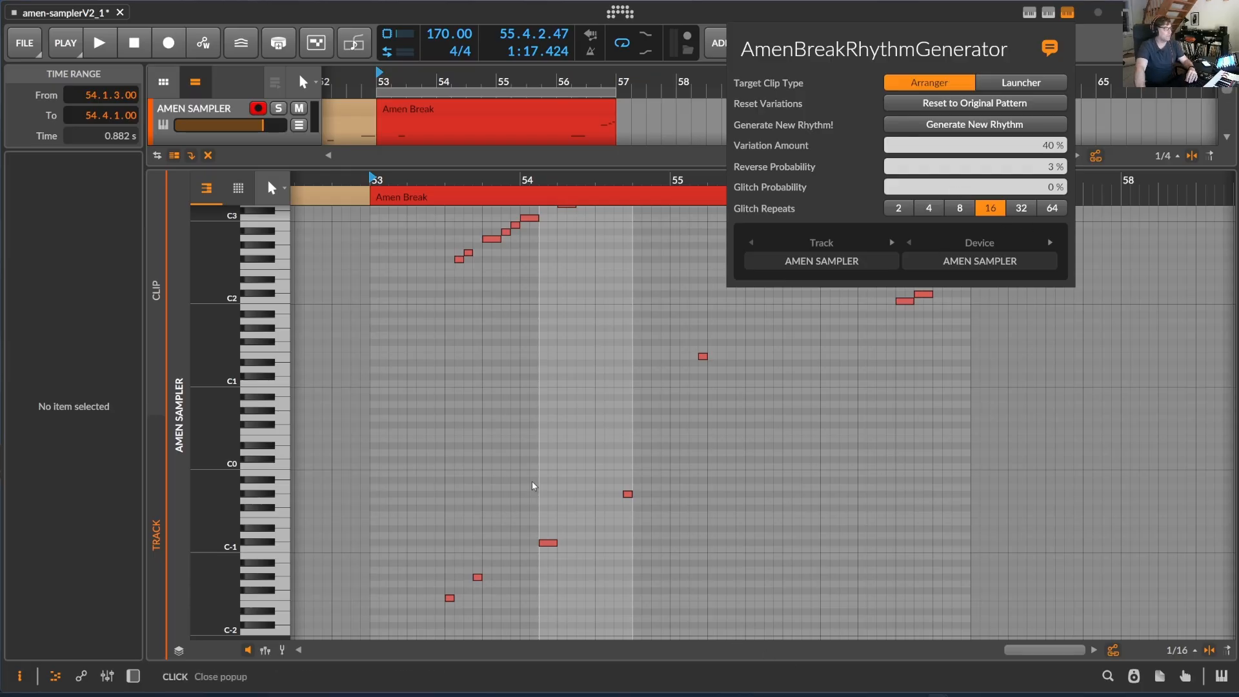
Inspect the Amen Sampler device and its FX chain, then reopen the Amen Break clip in the note editor
double_click(217, 108)
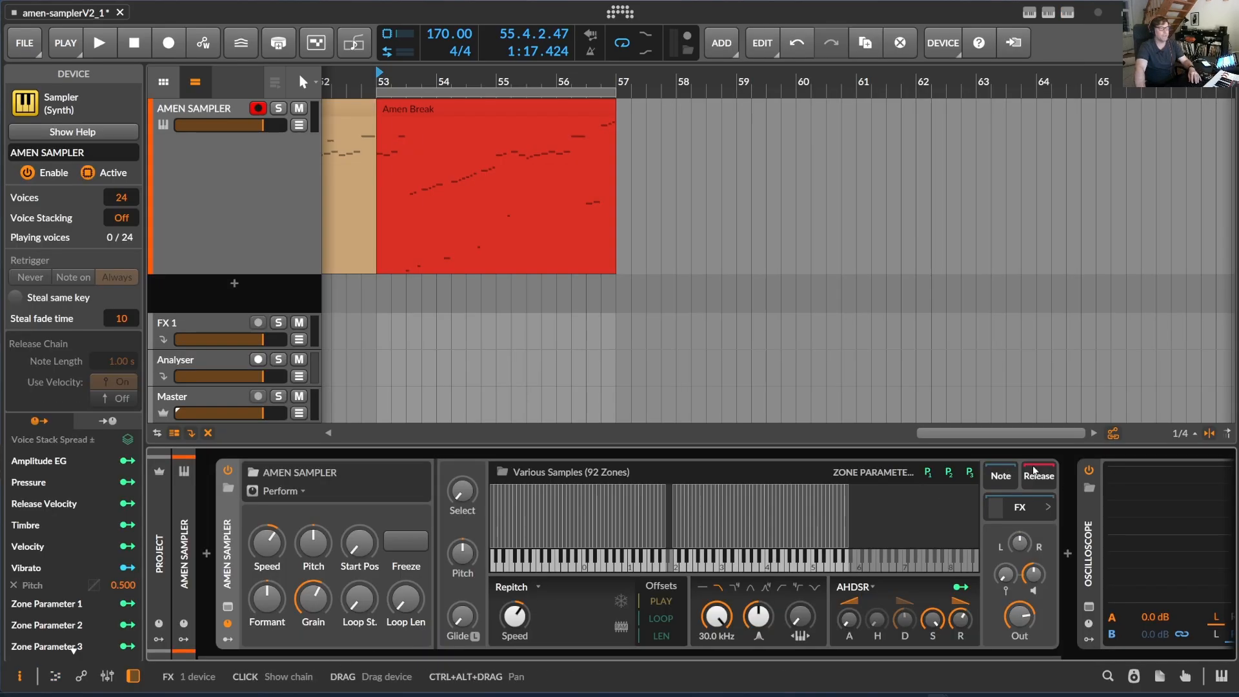
left_click(1048, 507)
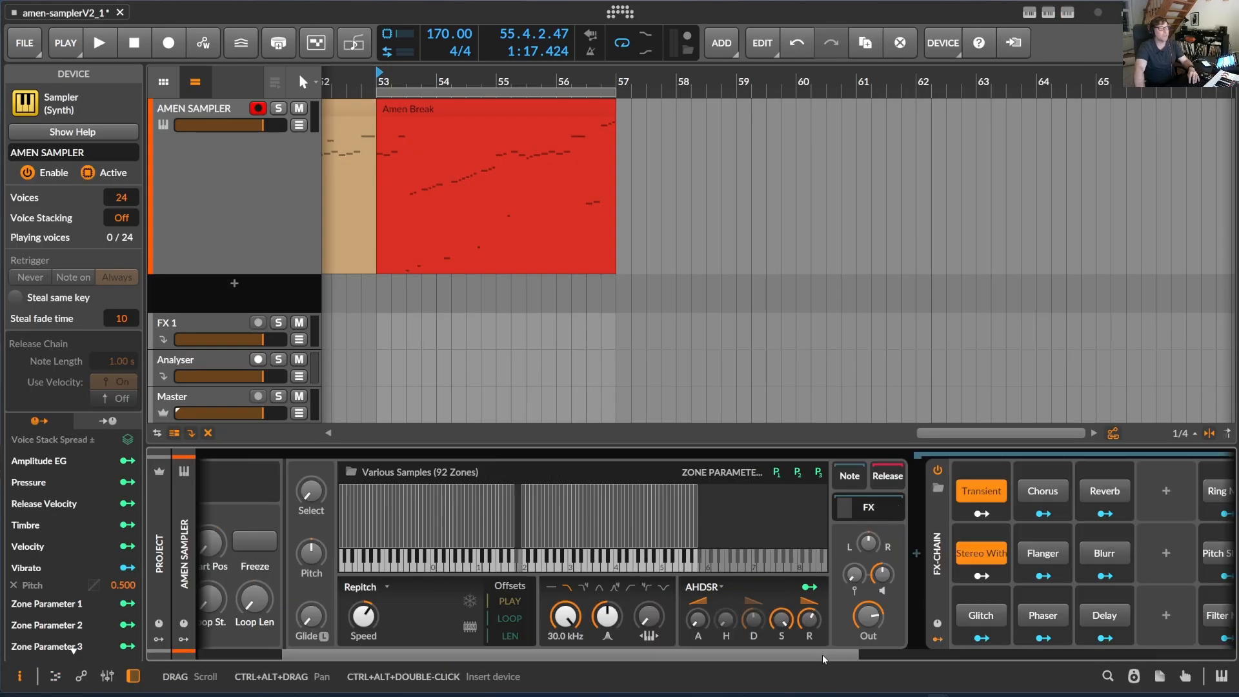
left_click_drag(824, 658, 1061, 659)
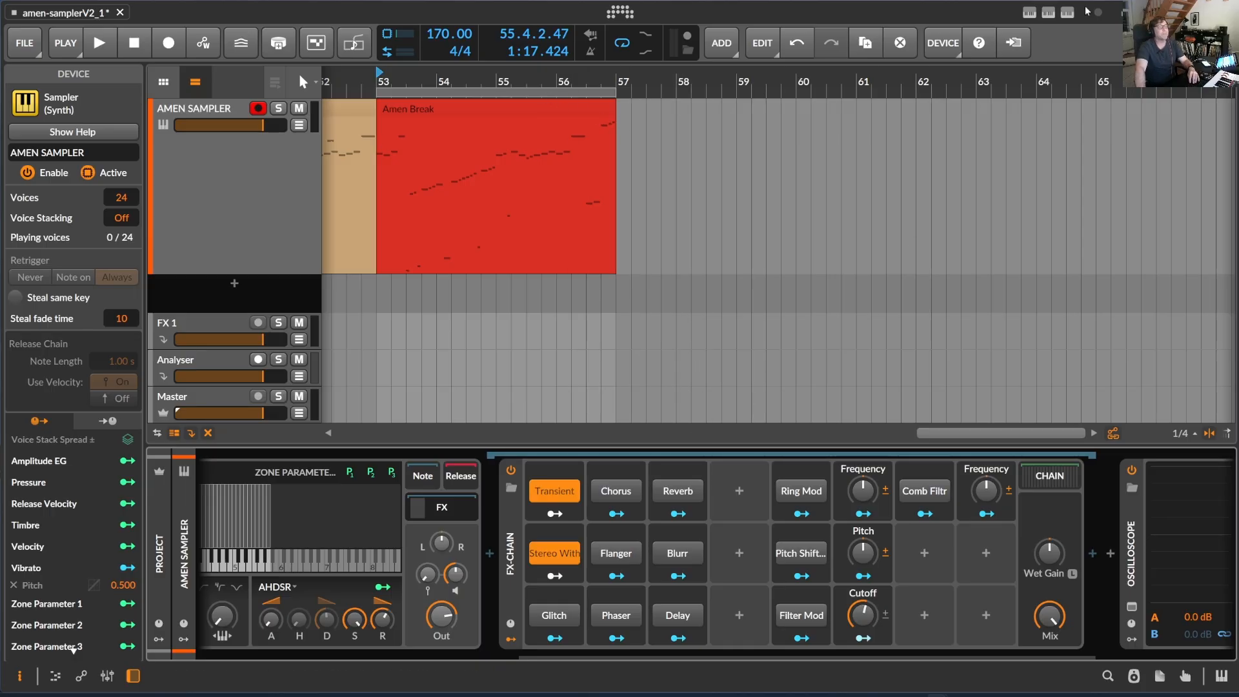
double_click(426, 111)
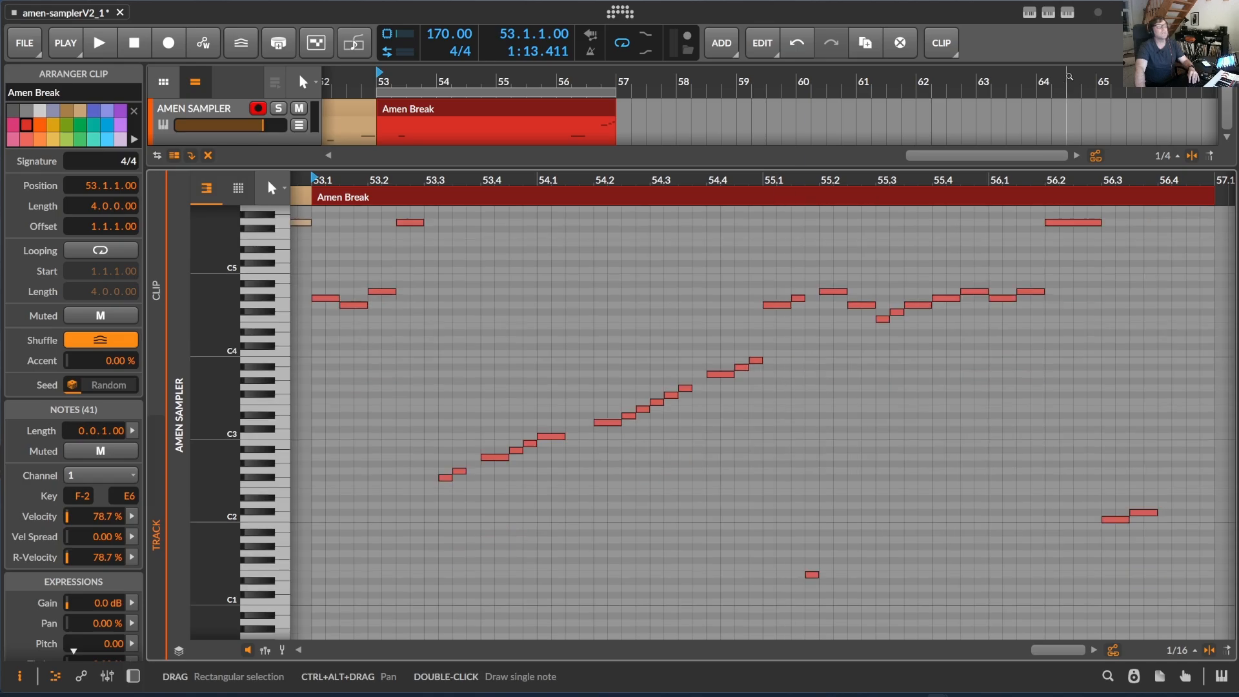
Set Glitch Probability to 16 % and generate a new rhythm
left_click(1066, 13)
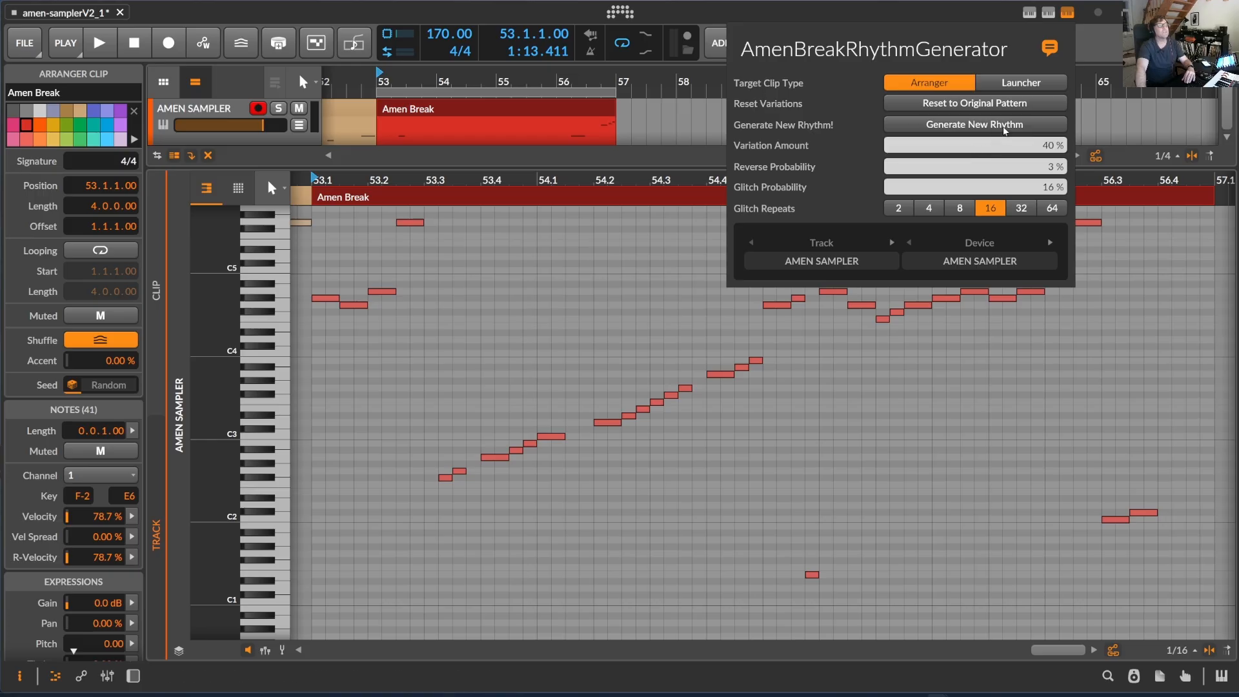
left_click(960, 125)
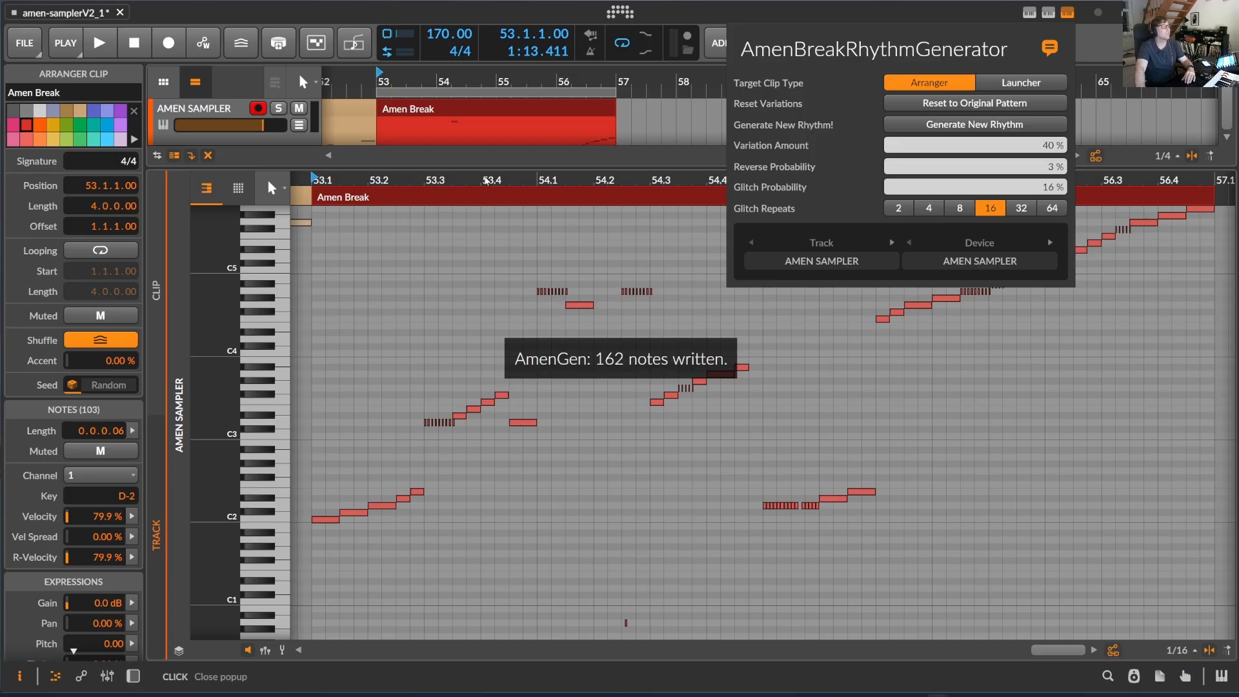
Start playback, set Glitch Repeats to 8 and Glitch Probability to 10 %, and generate a new rhythm
left_click_drag(485, 181, 518, 185)
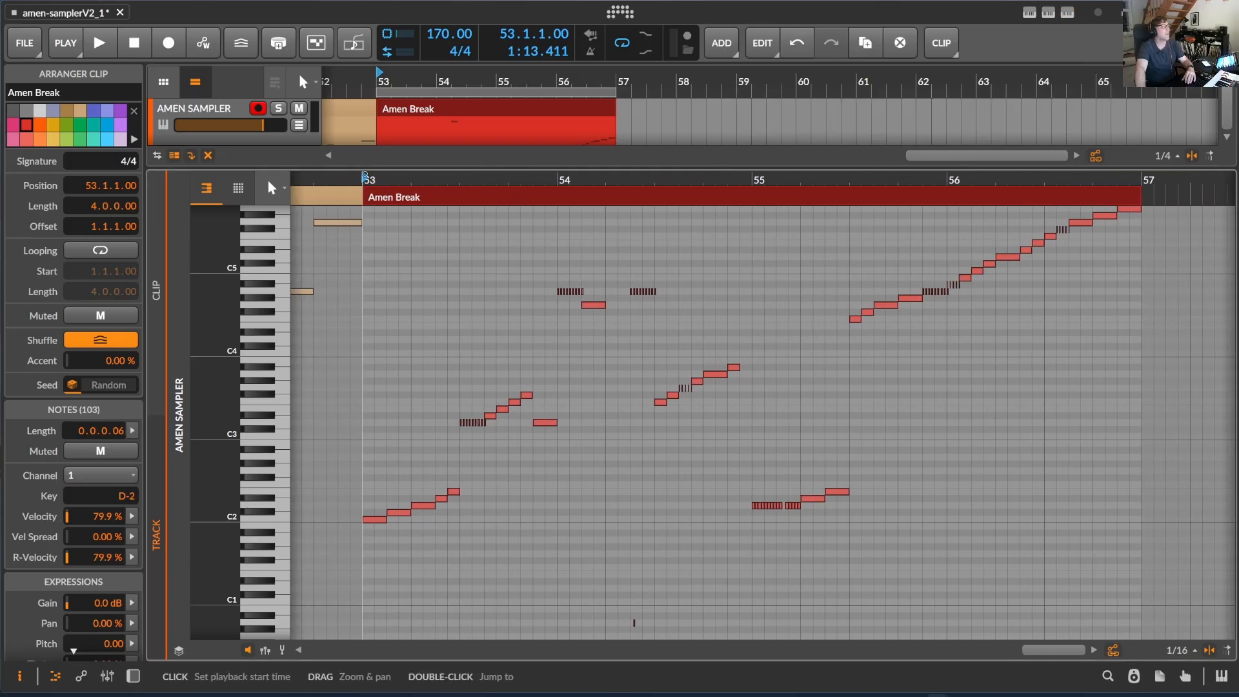
key("space")
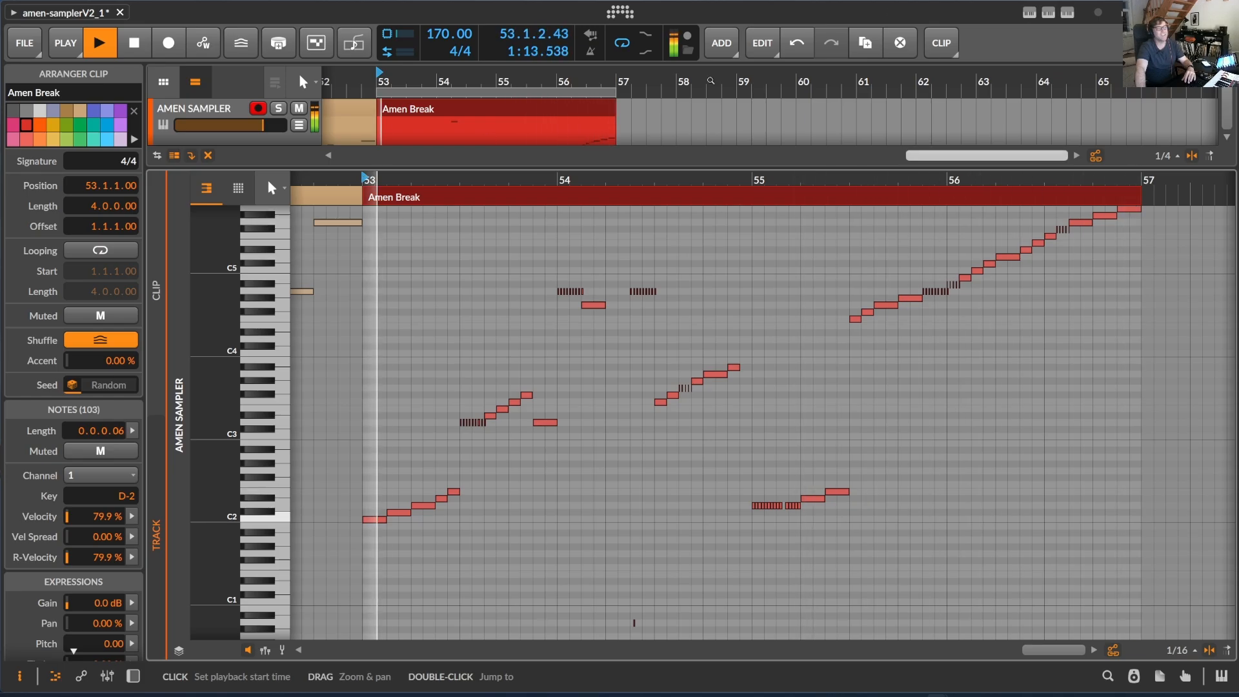
left_click(1067, 12)
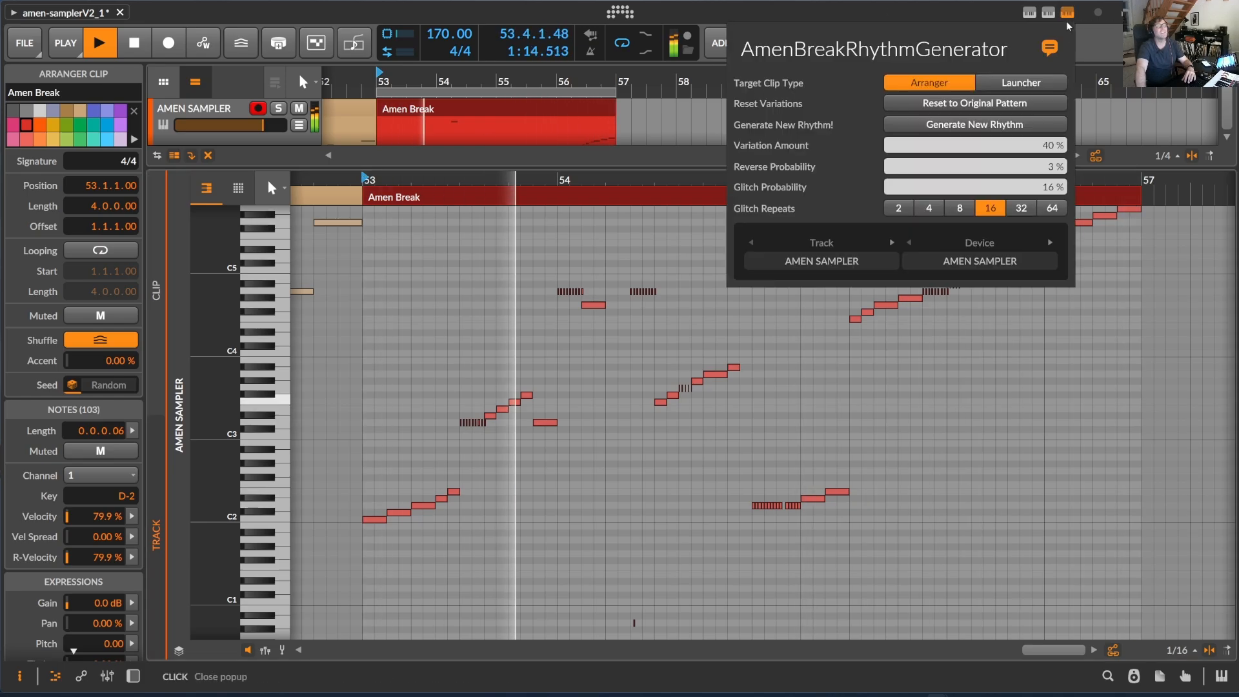
left_click(959, 208)
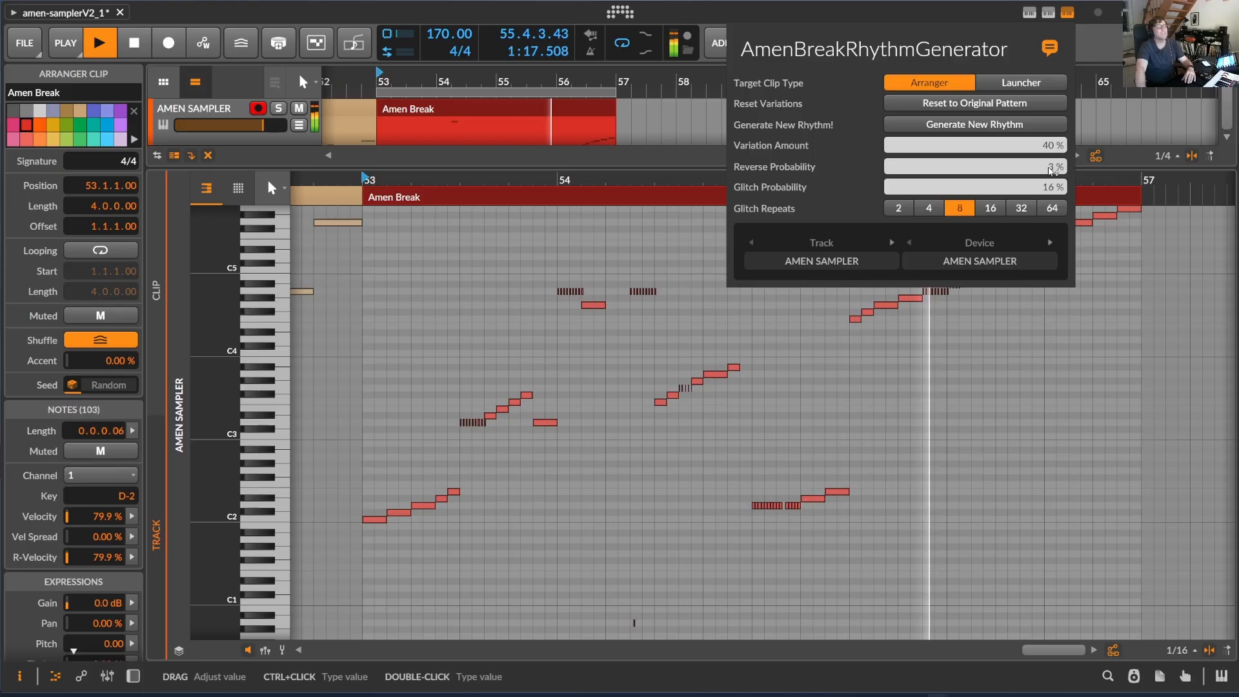
left_click_drag(1050, 187, 1042, 190)
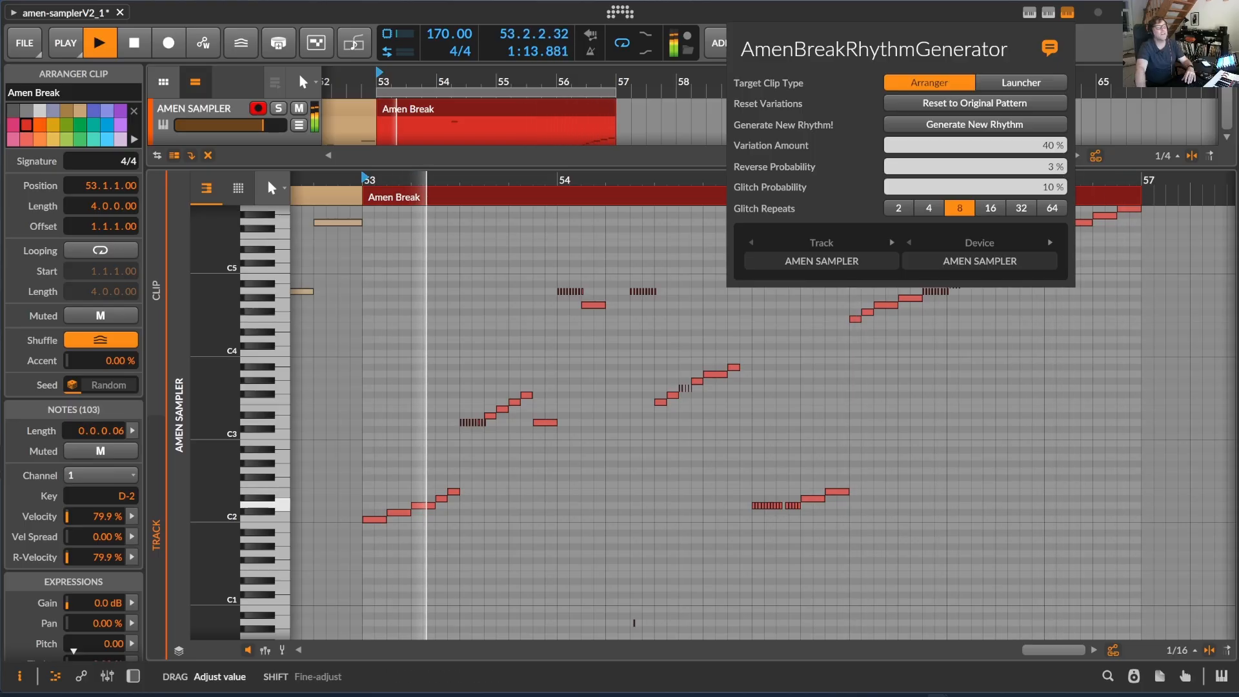
left_click(977, 129)
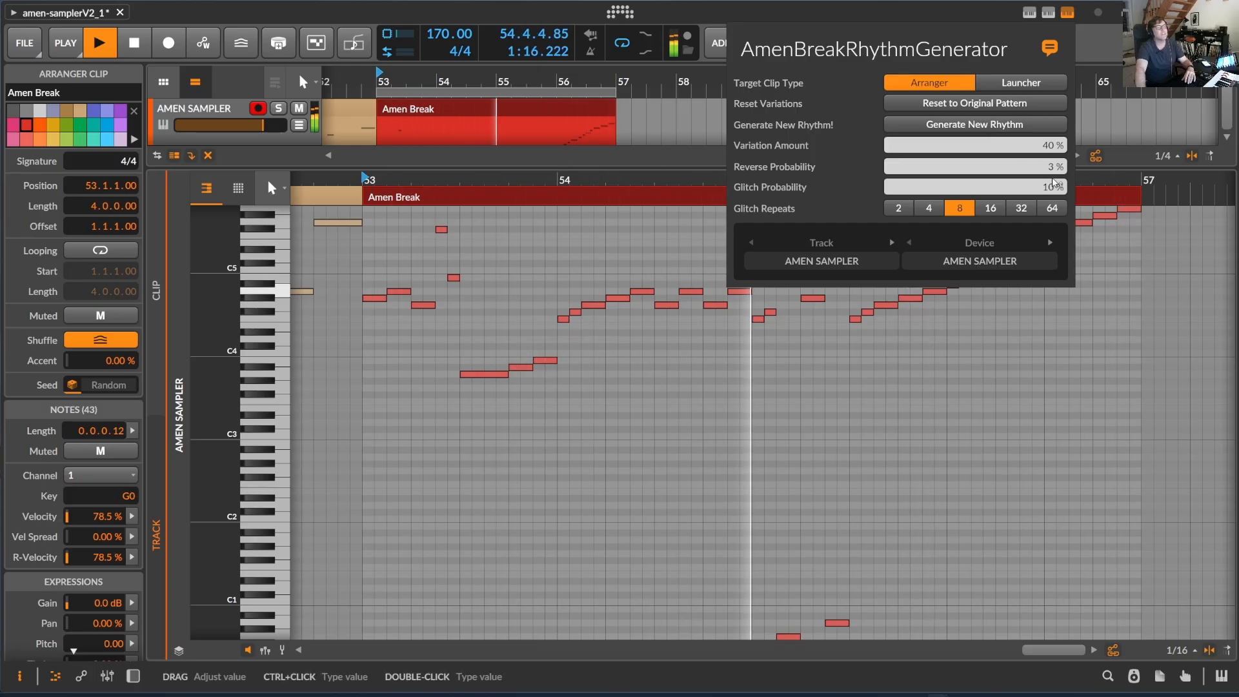
Raise Glitch Probability to 17 % and generate, then set Glitch Repeats to 64 and generate again
left_click_drag(1053, 184, 1053, 177)
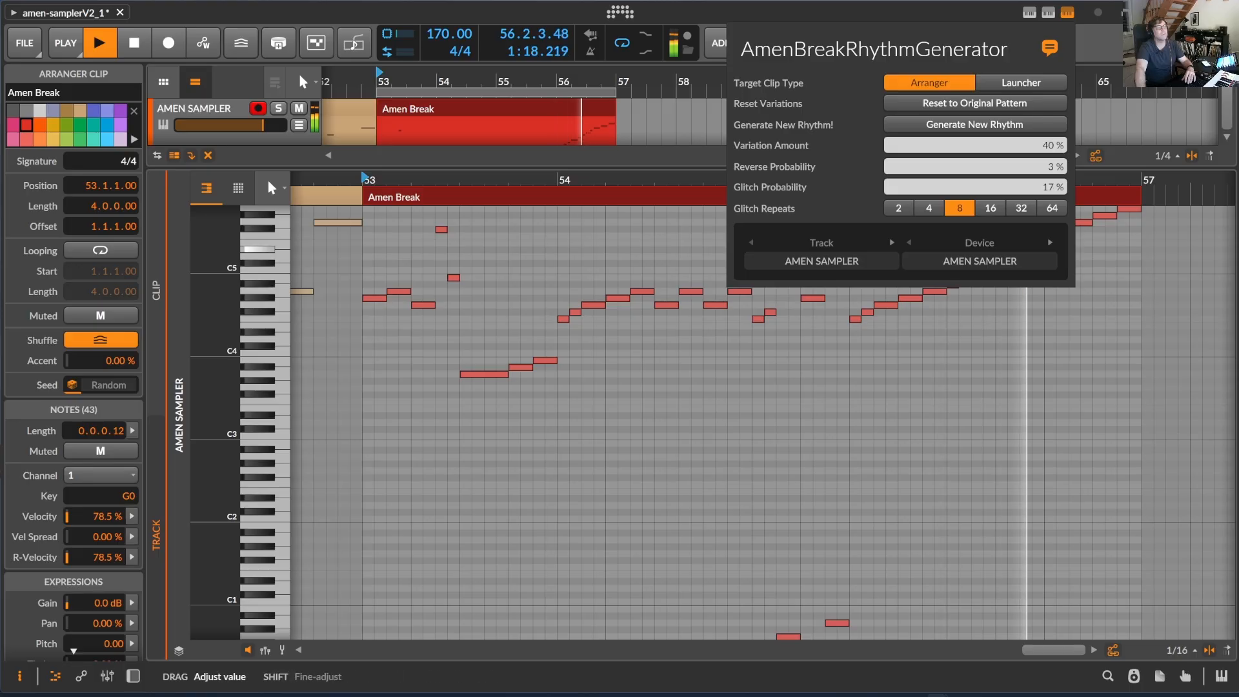
left_click(965, 127)
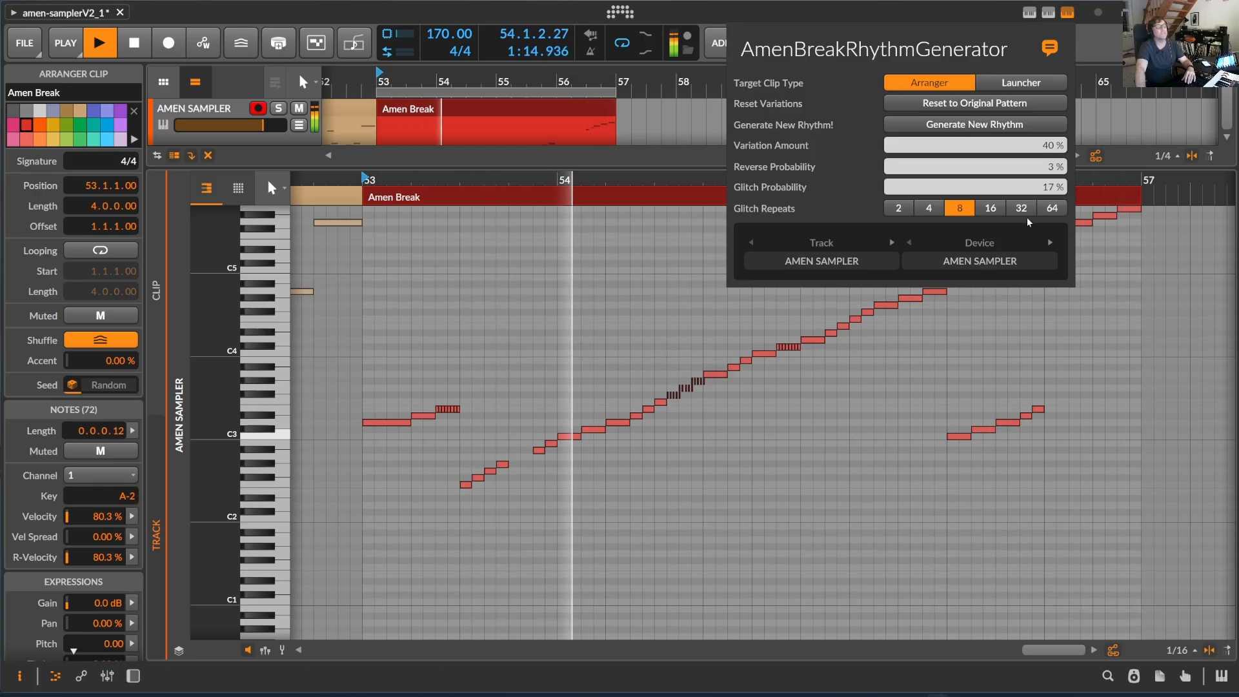
left_click(1058, 209)
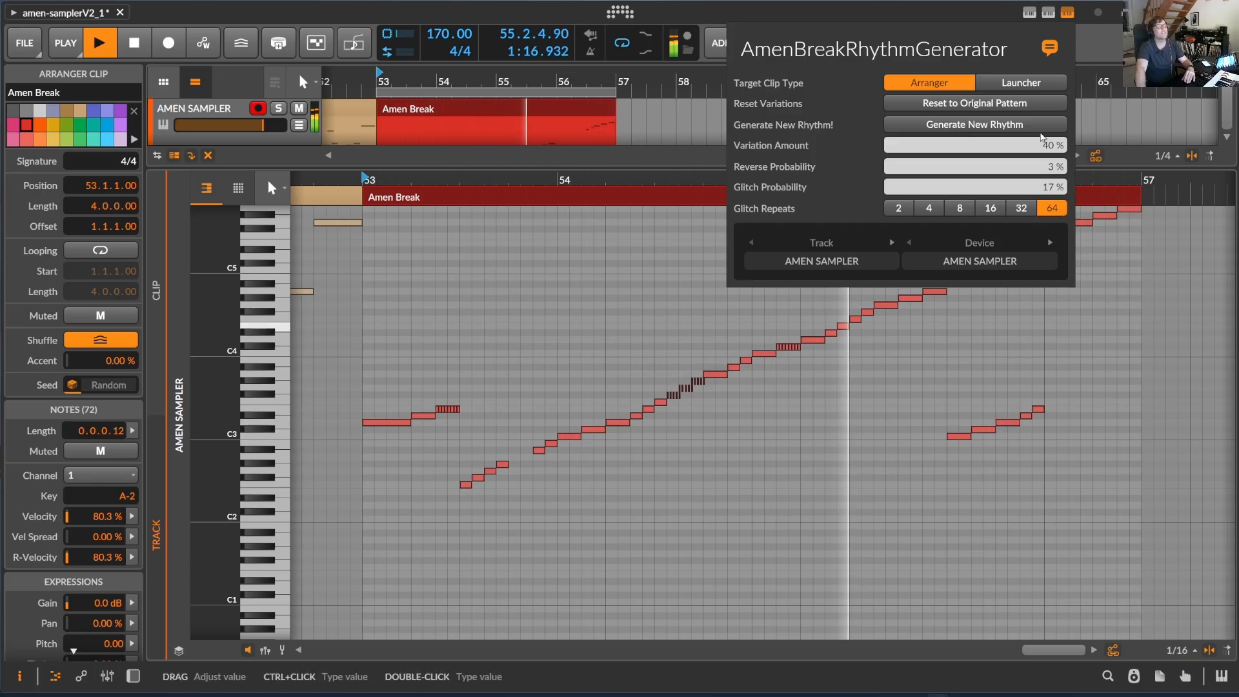
left_click(975, 125)
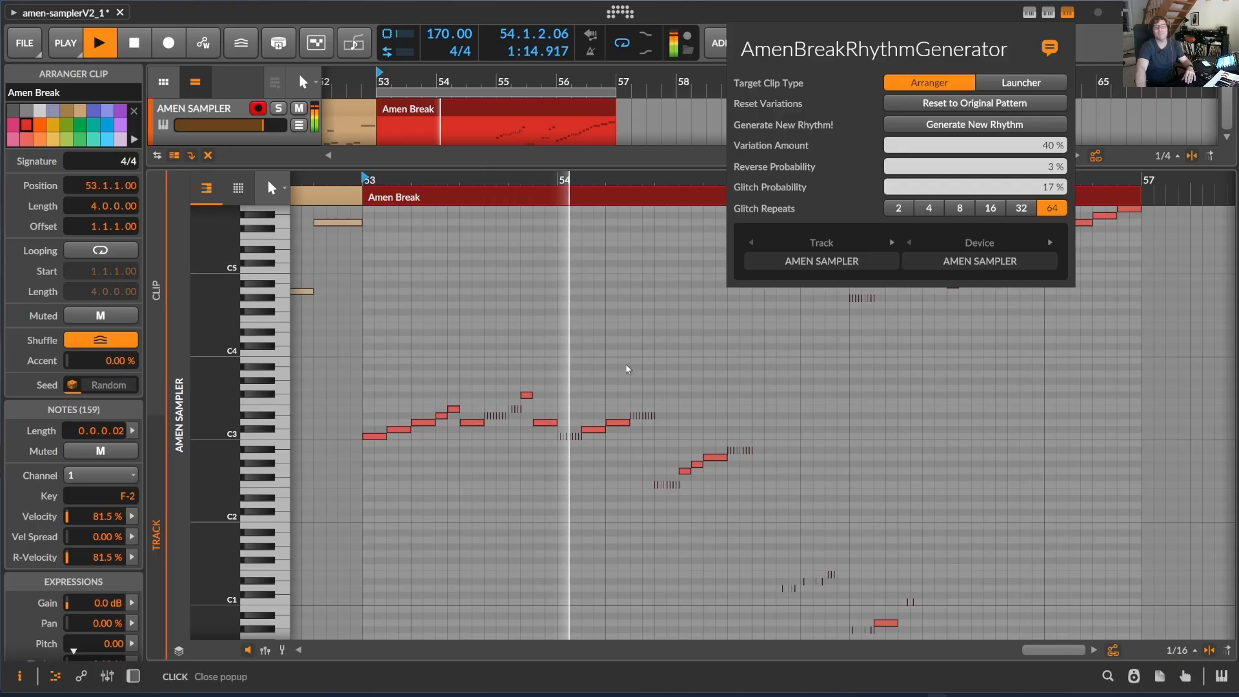
Review the generated pattern in the note editor during playback, then reopen the script panel and stop playback
left_click(615, 182)
left_click_drag(619, 181, 516, 174)
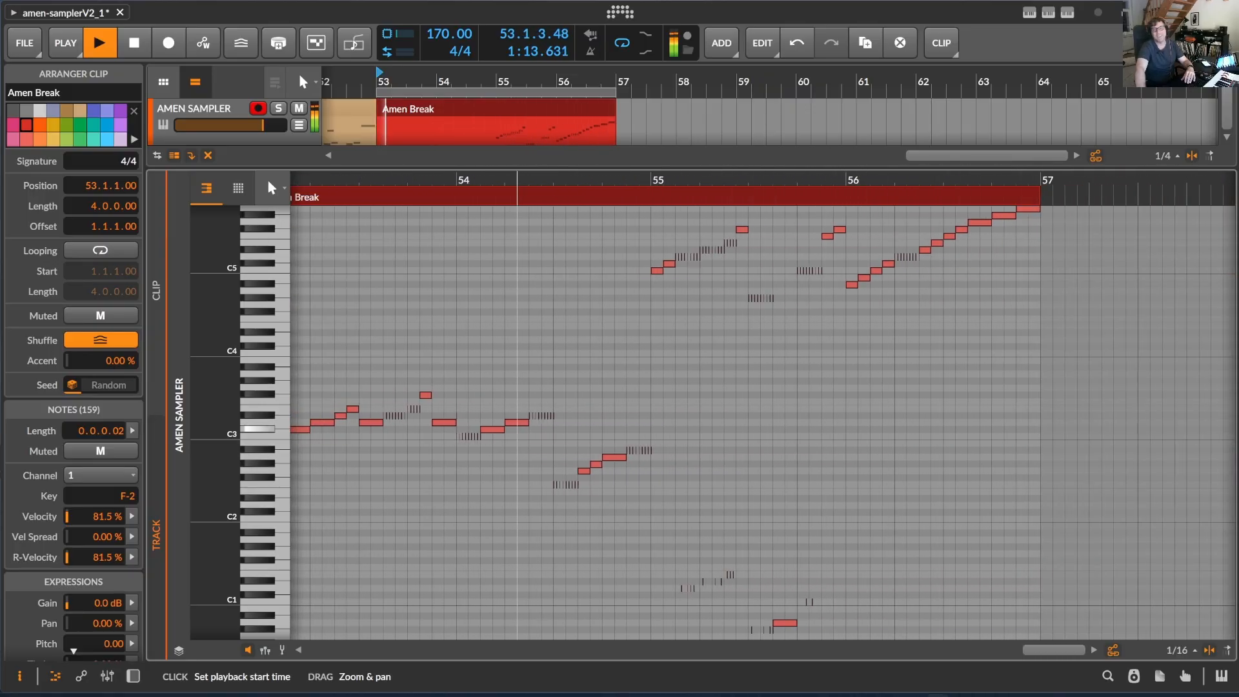
left_click_drag(529, 181, 590, 135)
key("space")
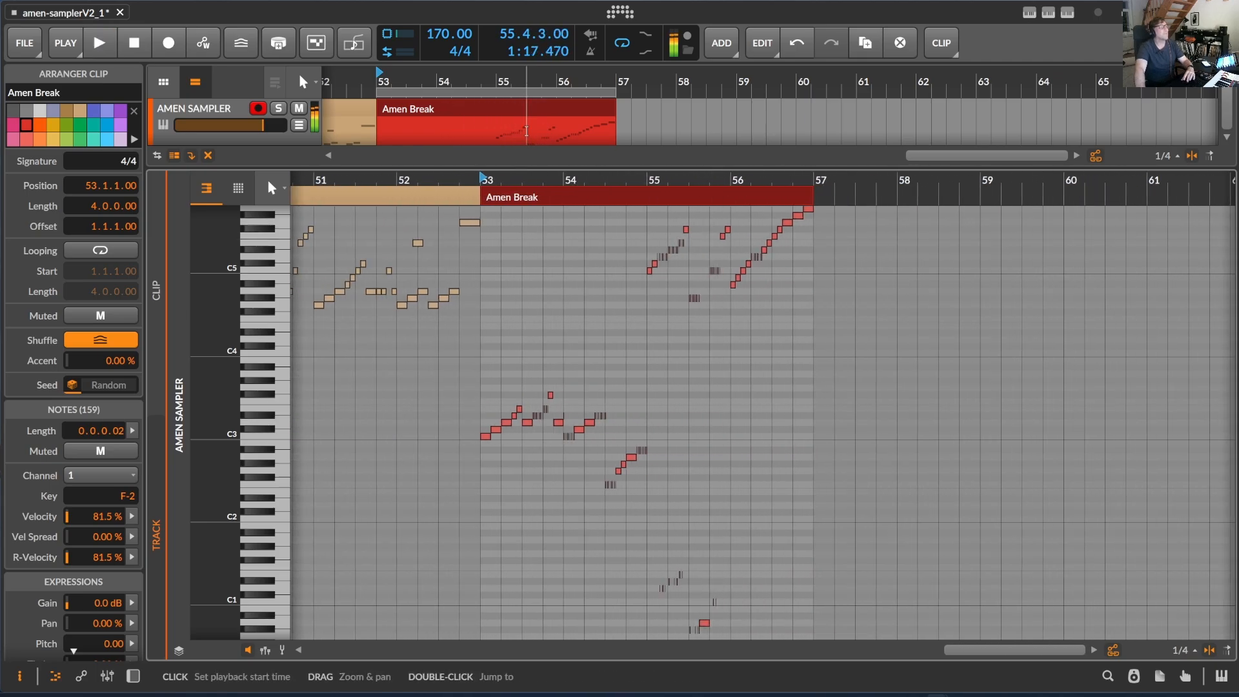
left_click_drag(552, 181, 557, 183)
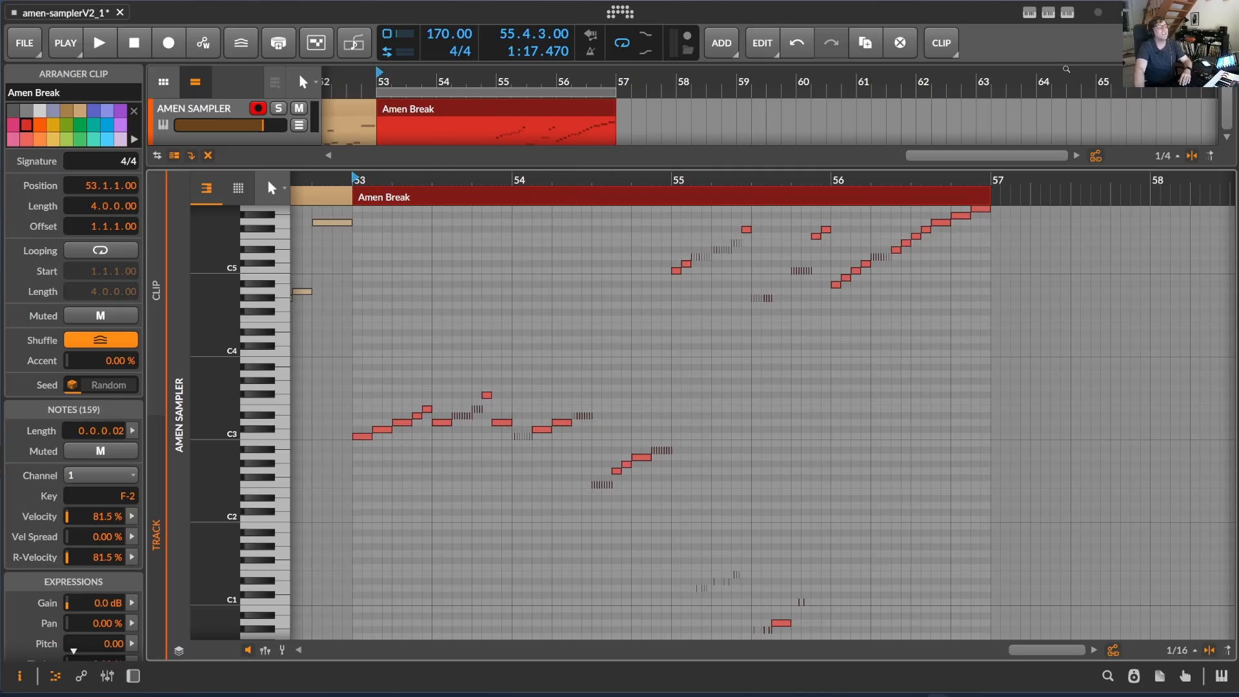
left_click(1067, 13)
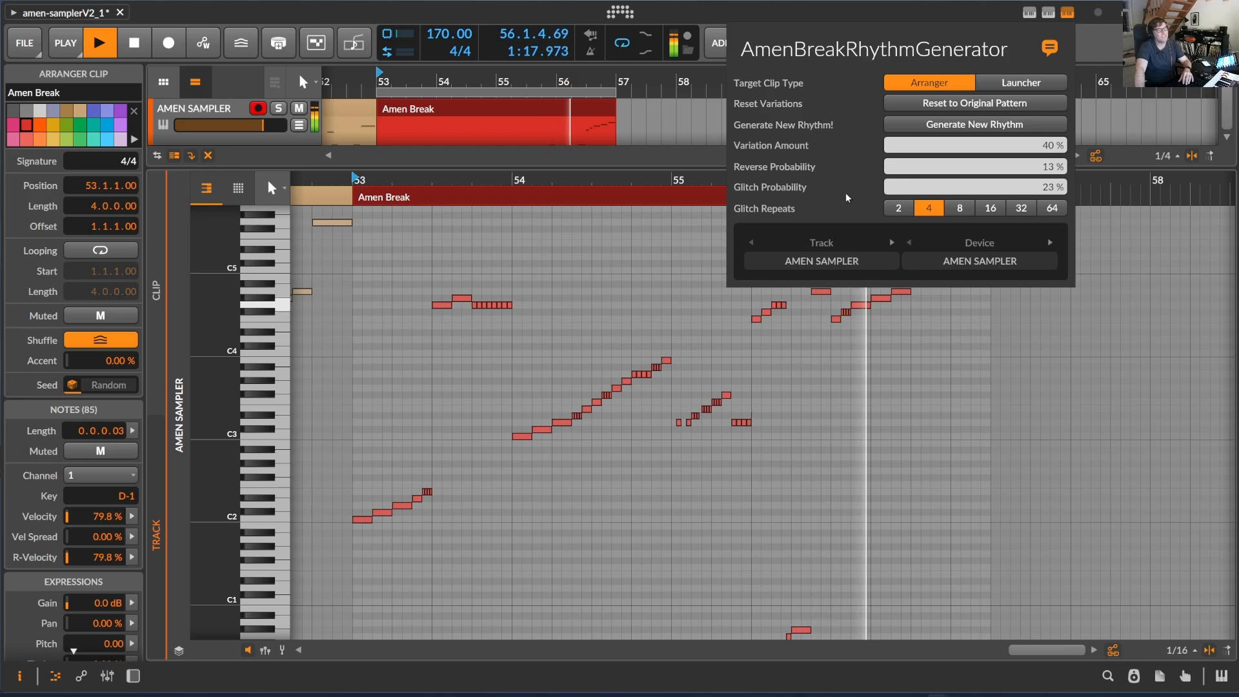
key("space")
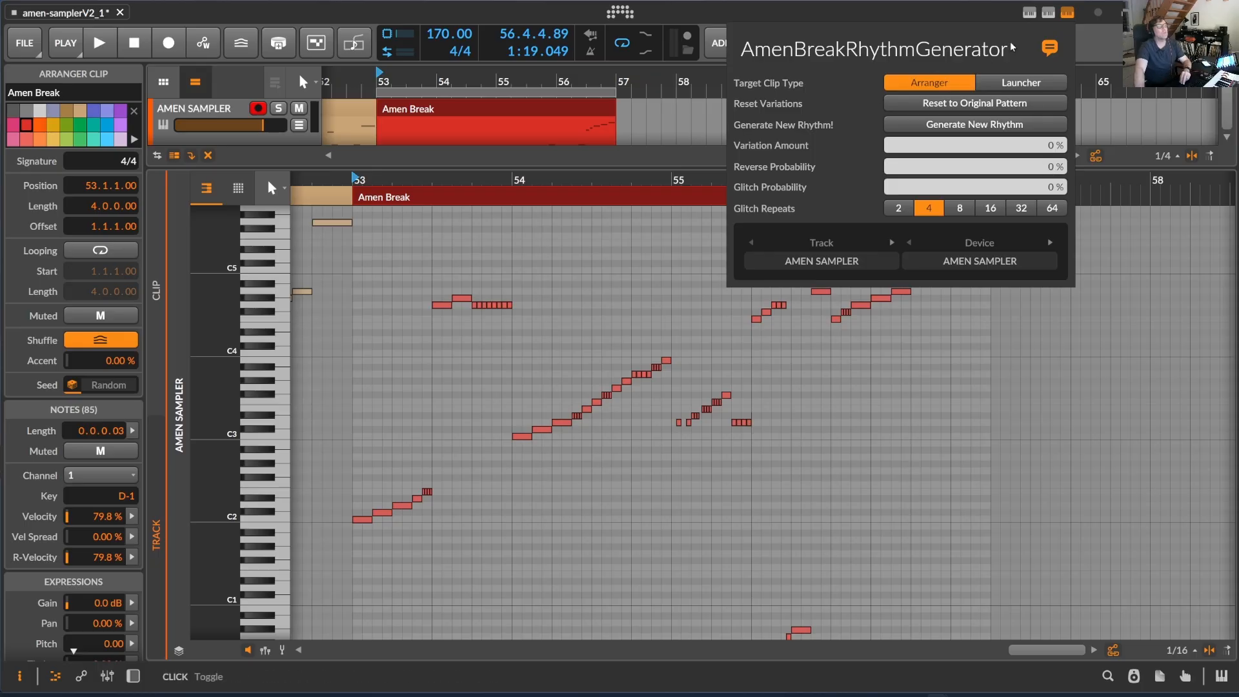
Reset the clip to the original pattern, generate a new rhythm at 0 % settings, and preview it
left_click(962, 103)
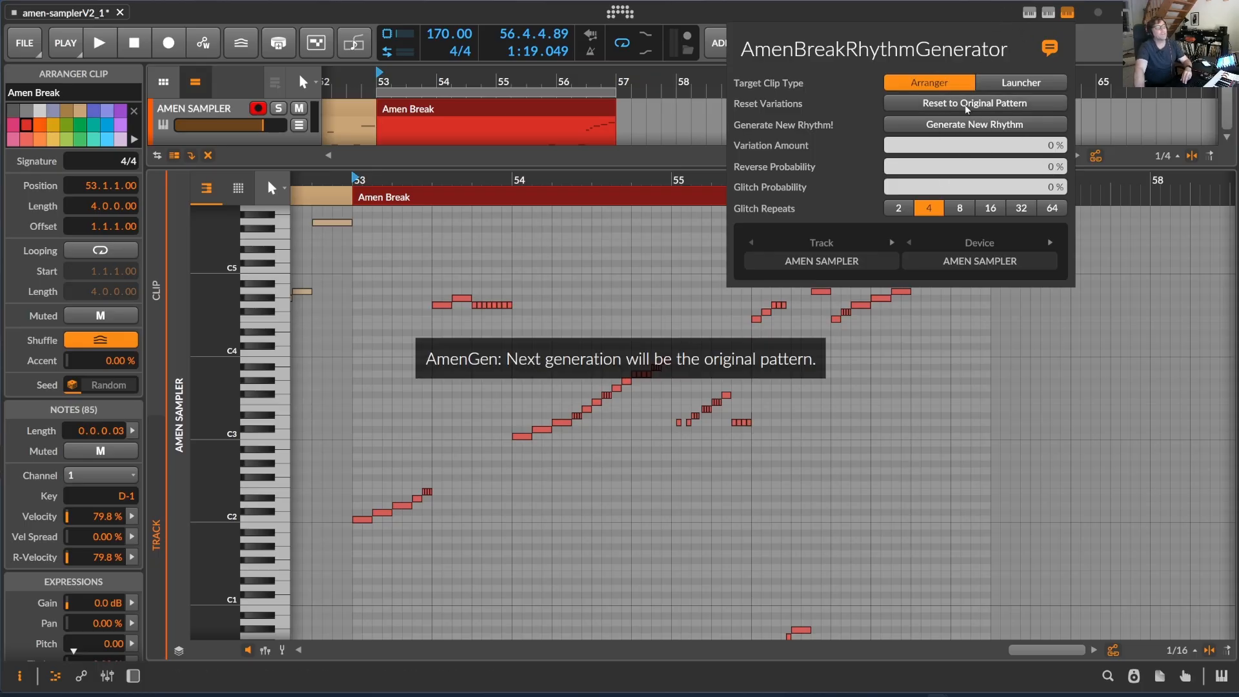
left_click(991, 132)
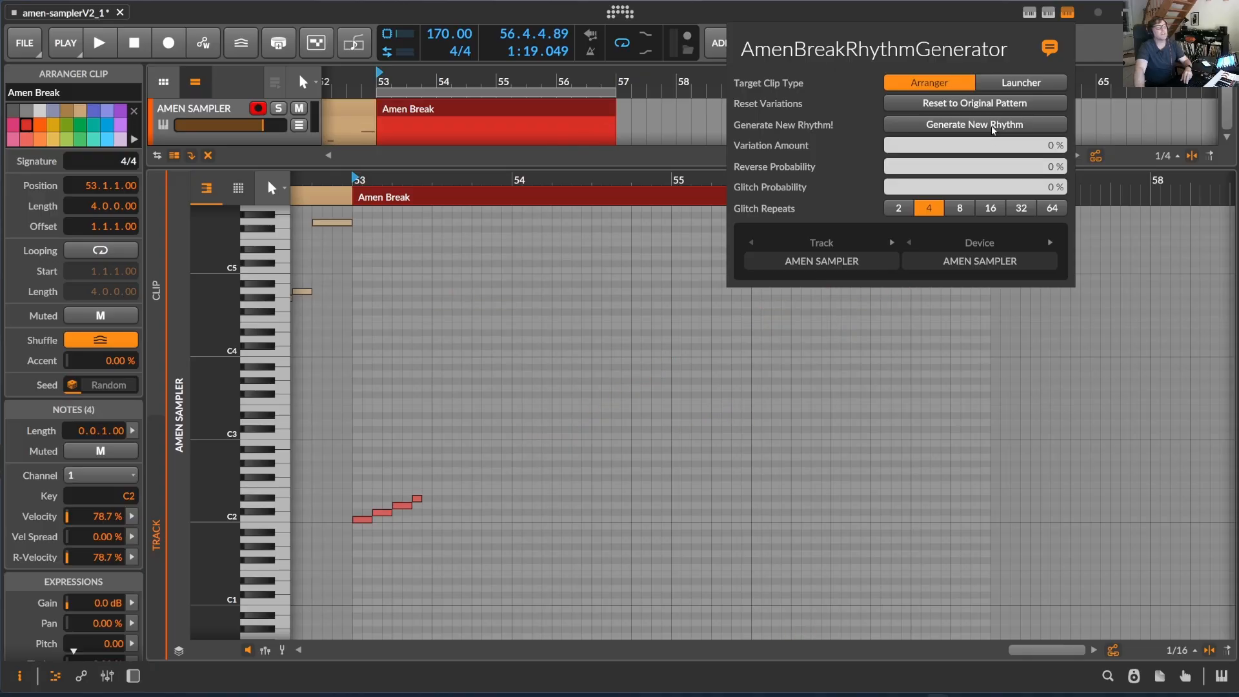
key("space")
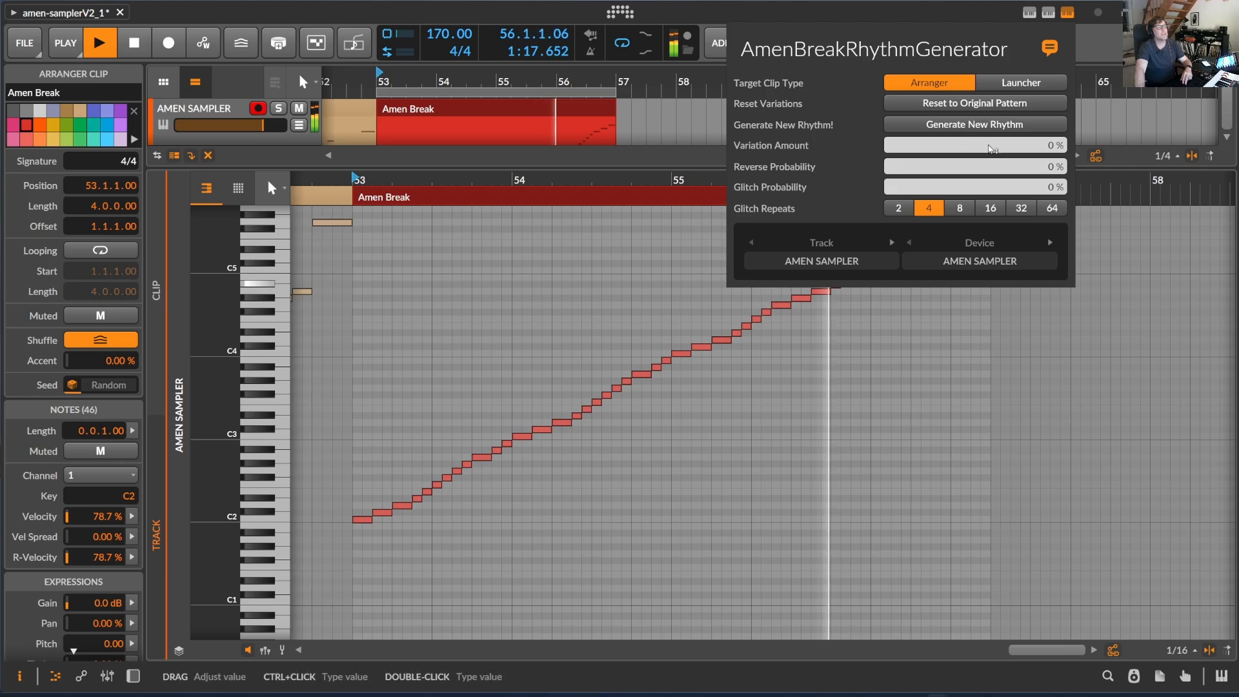
key("space")
Set Reverse Probability to 9 % and Glitch Probability to 15 %, reset the pattern, and generate a new rhythm
left_click_drag(903, 167, 903, 154)
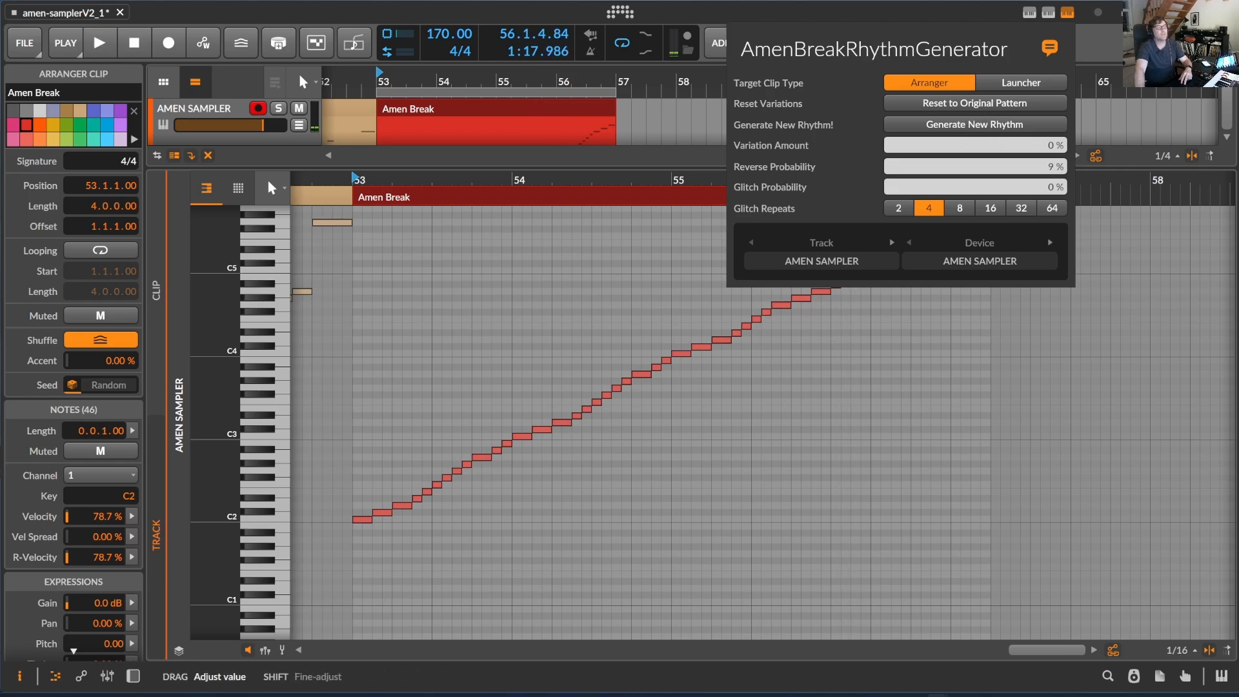
left_click_drag(1059, 188, 1058, 174)
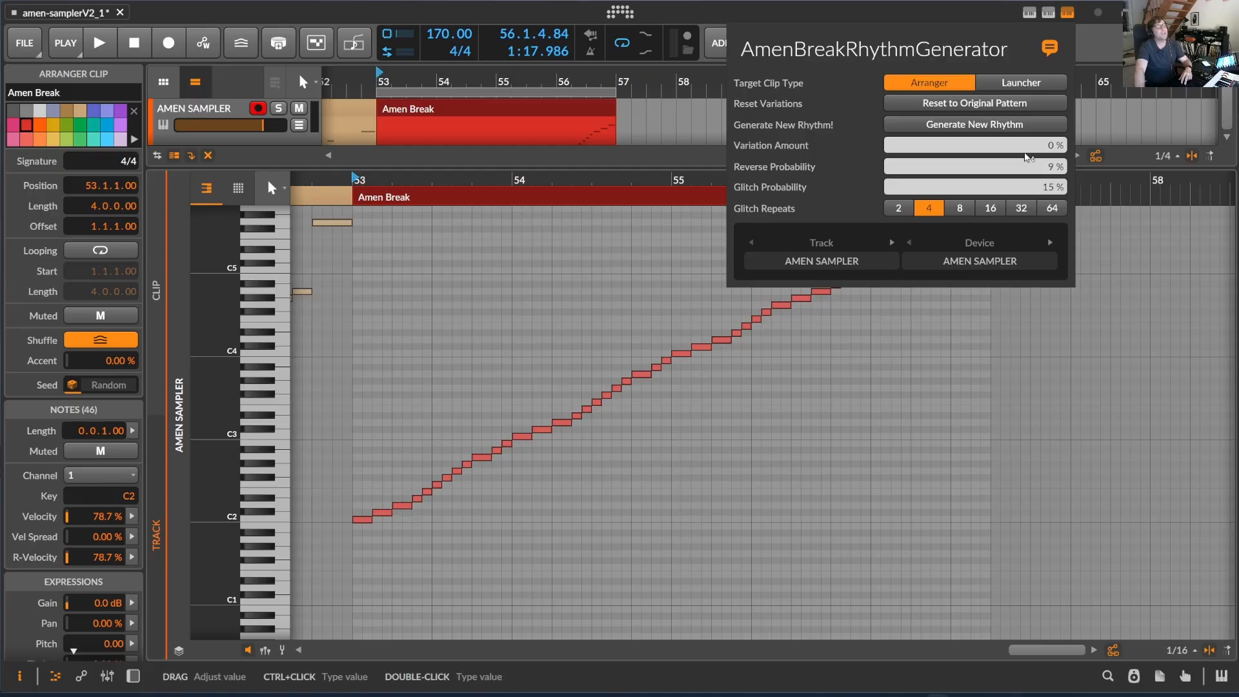
left_click(973, 104)
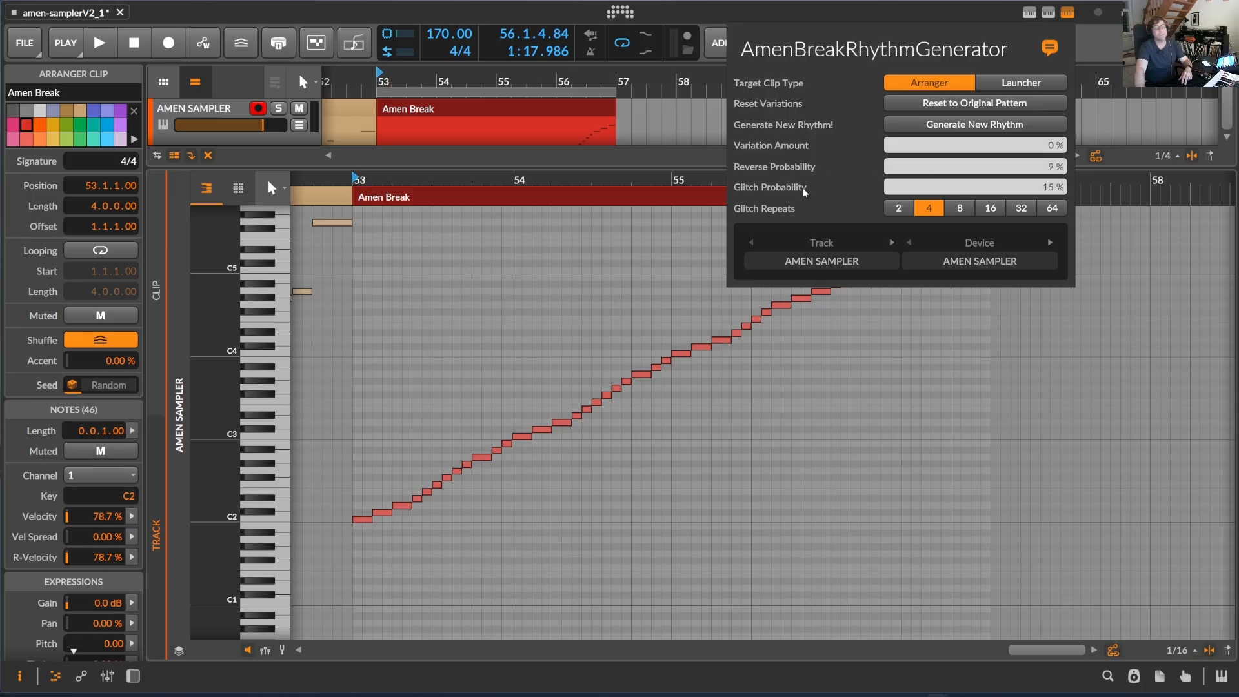
left_click(997, 128)
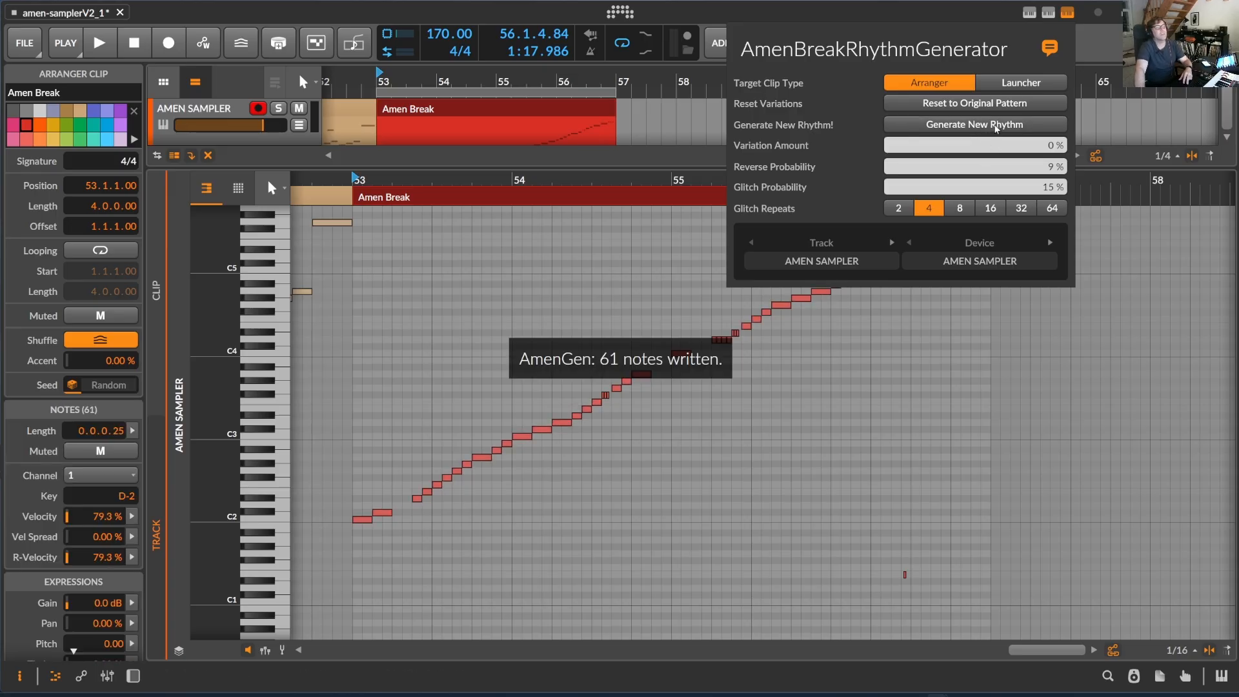
Play back the new rhythm and stop it
key("space")
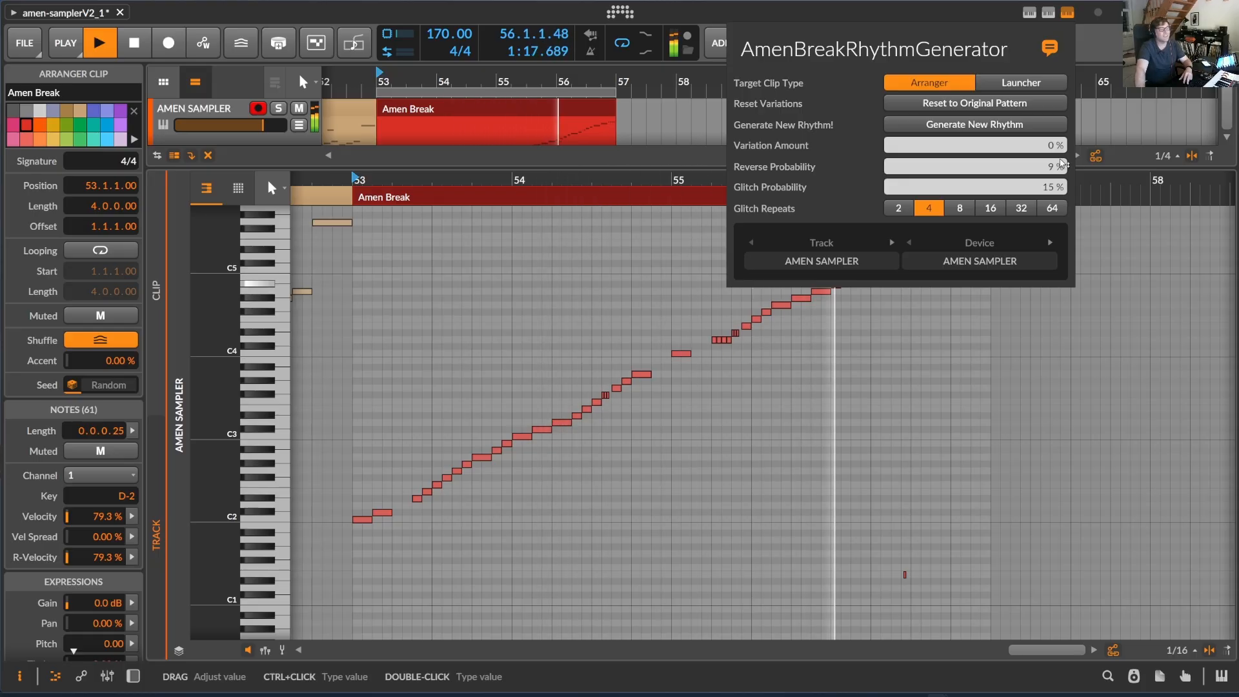
key("space")
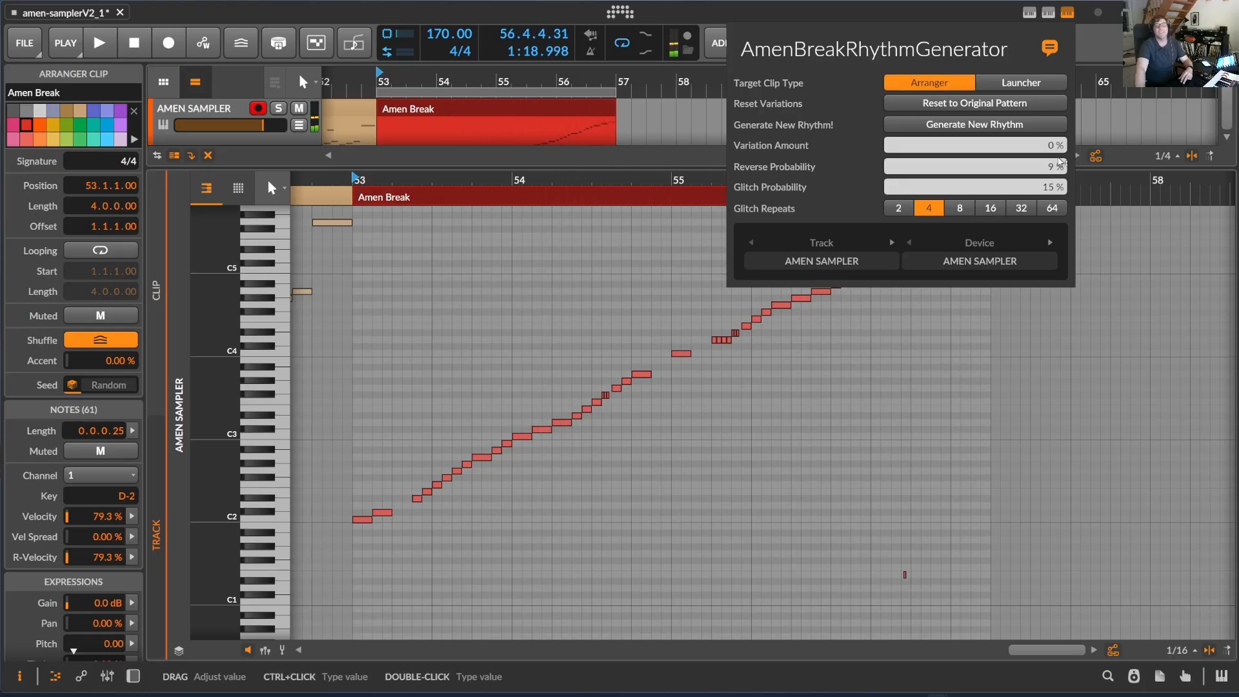
left_click(672, 182)
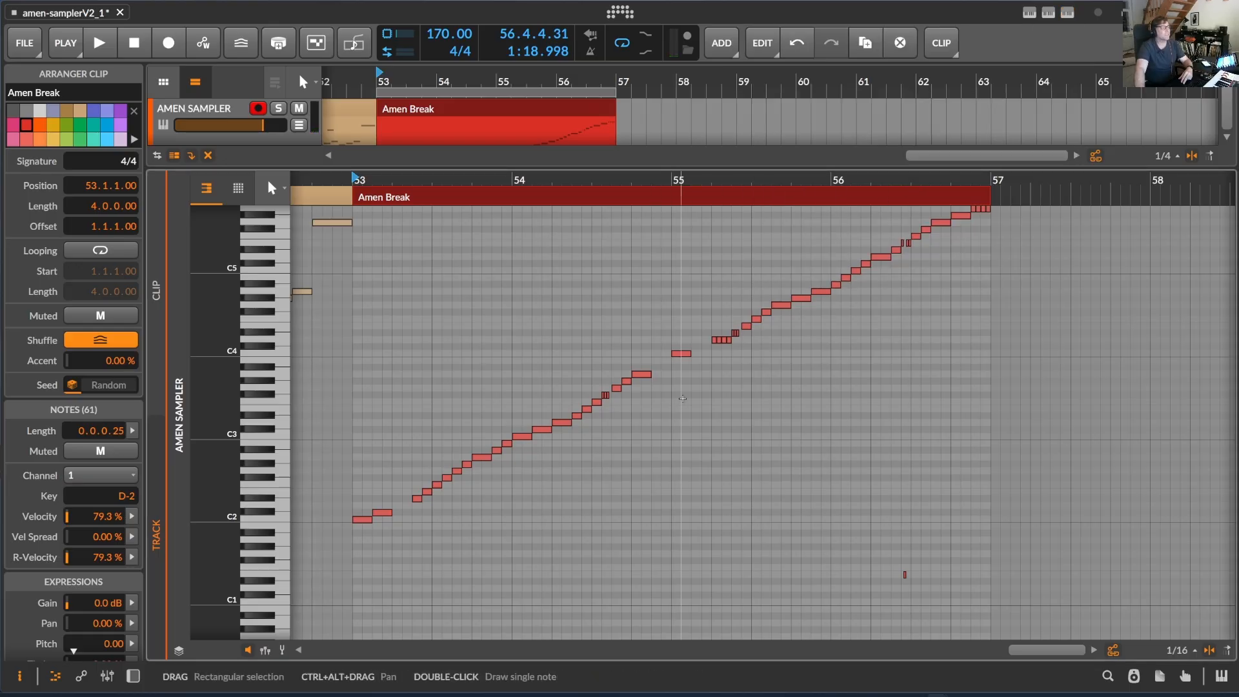